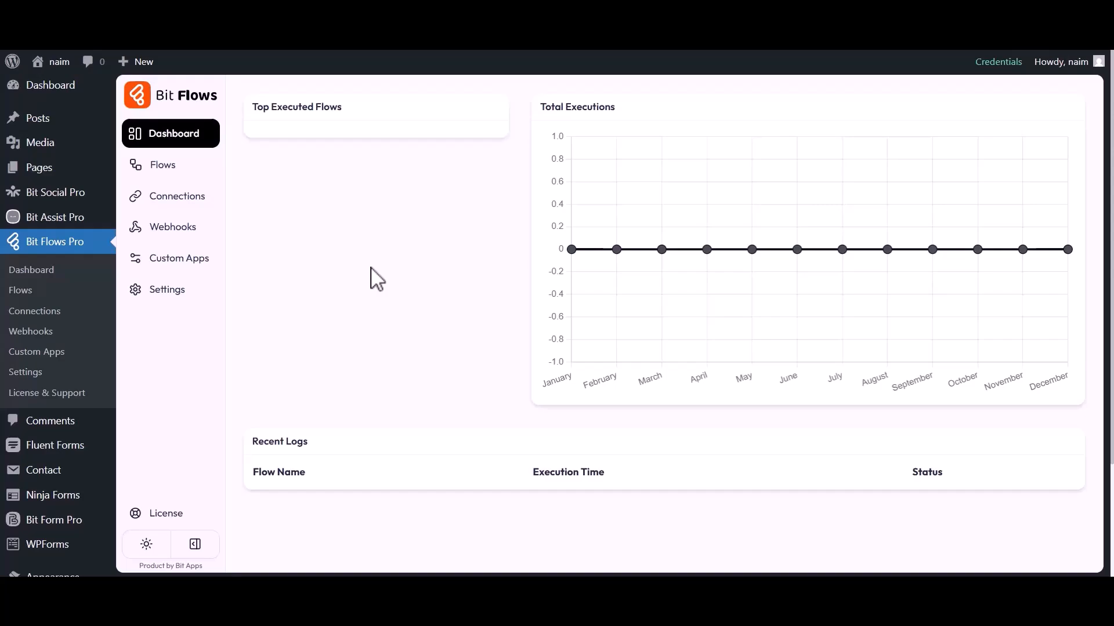
Step: Go to the empty Flows page from the Bit Flows sidebar
click(163, 172)
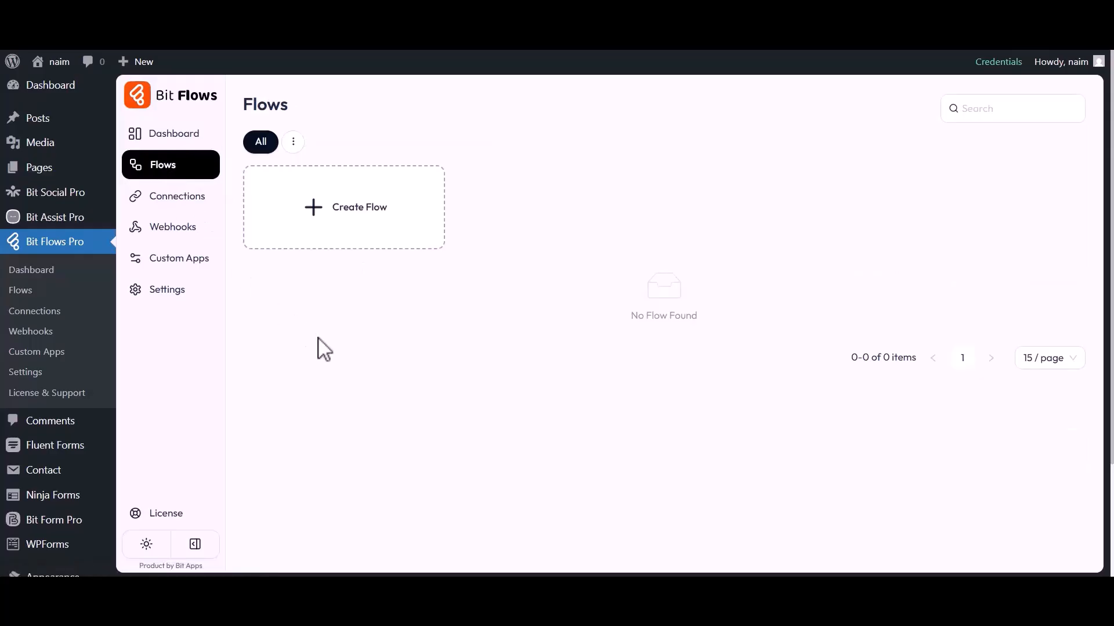
Step: Create a blank flow titled 'WP Forms to MailBluster' and bring its trigger node into view
click(348, 210)
triple_click(442, 194)
text(WP Forms to MailBluster)
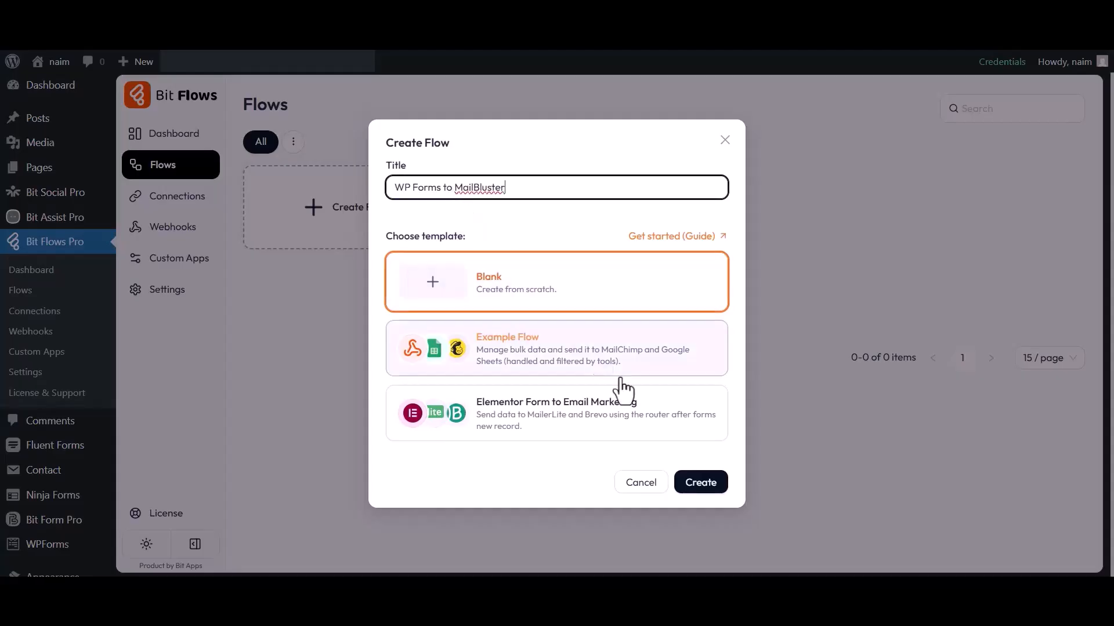
click(700, 484)
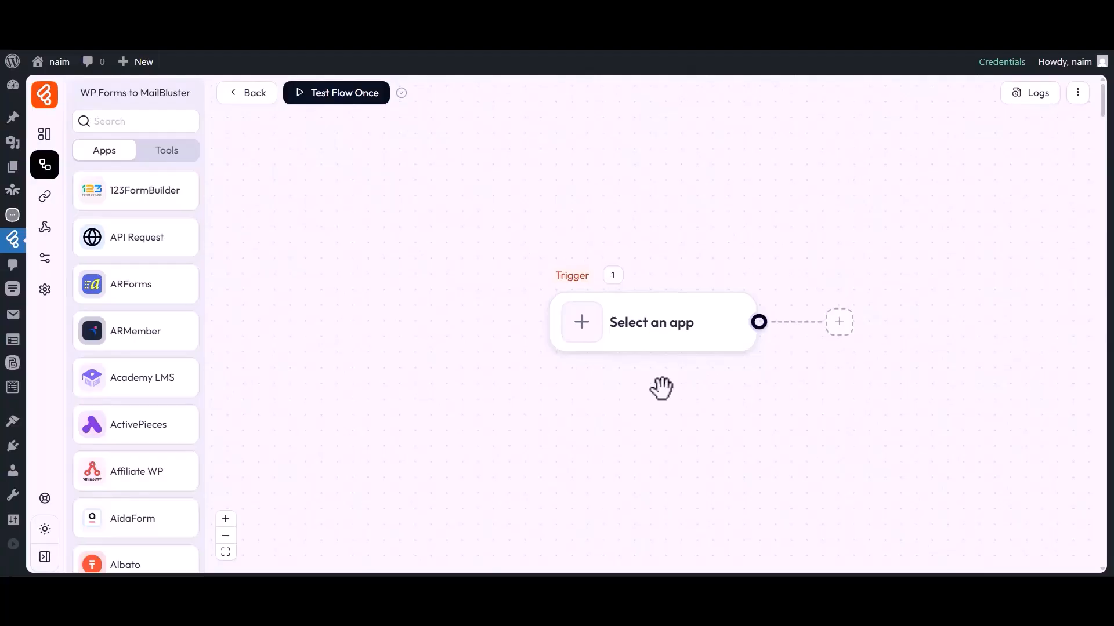
drag(661, 389, 567, 392)
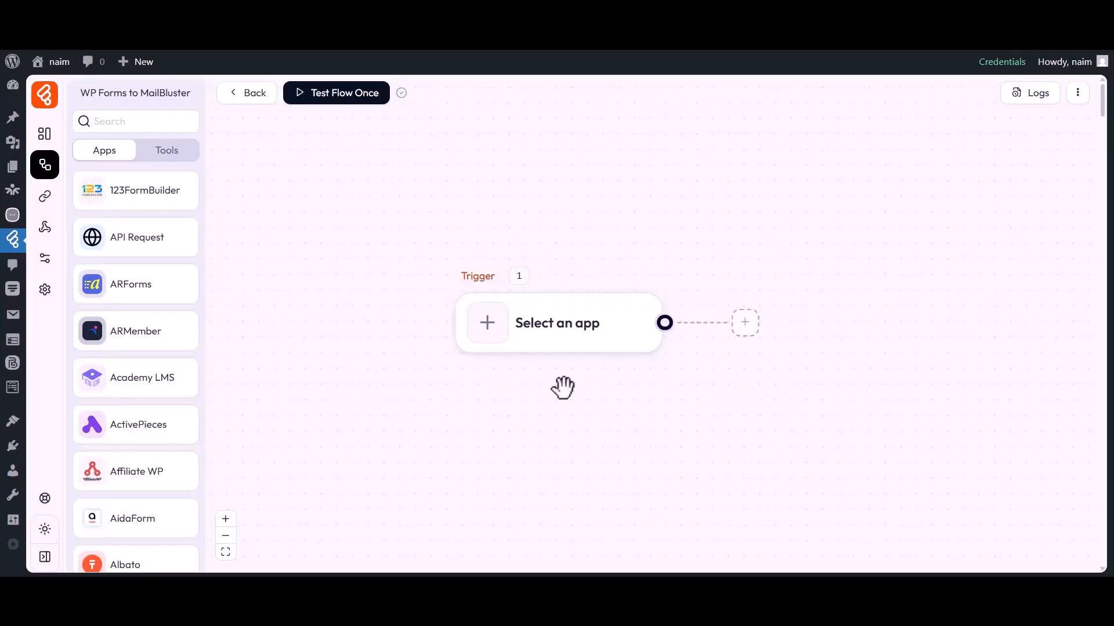
Step: Set the trigger to wpForms Form Submission on the Contact Form
click(490, 336)
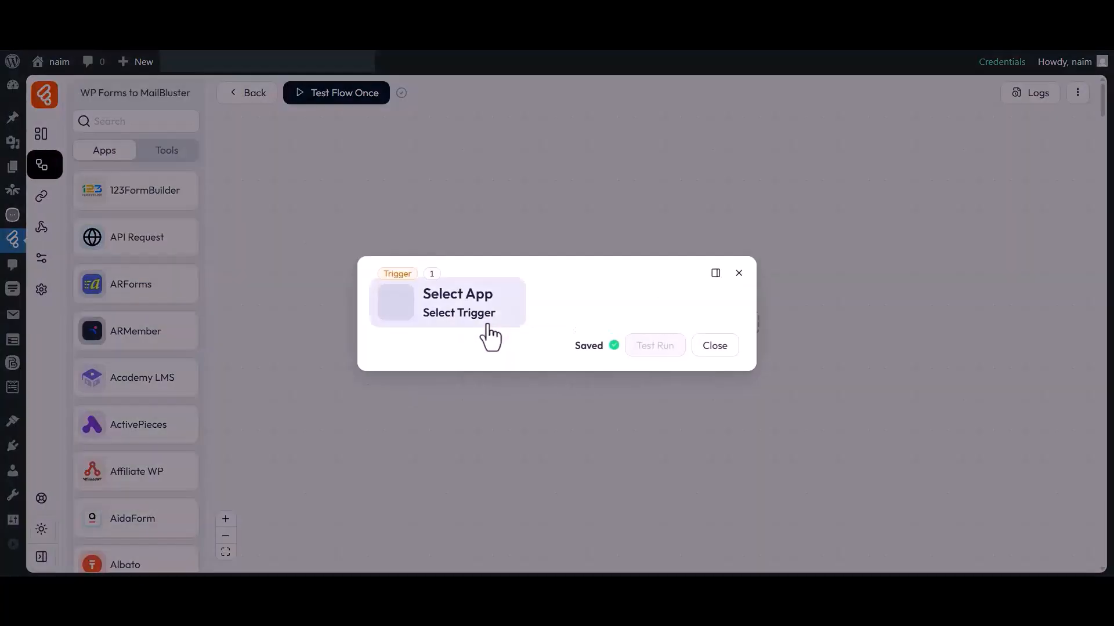
click(614, 108)
text(WP Forms)
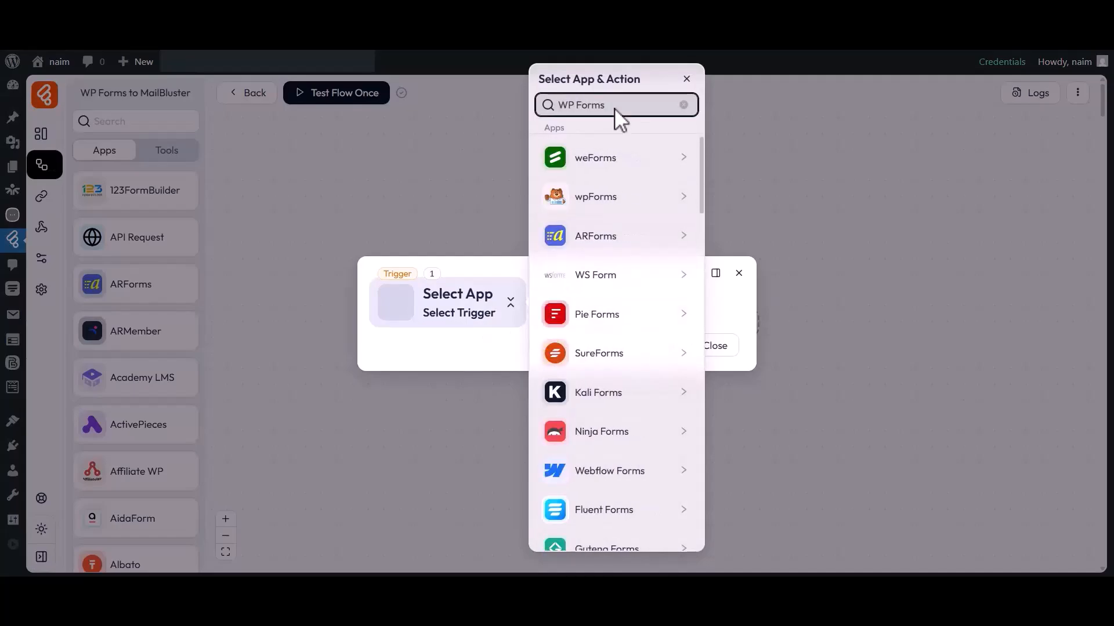
click(592, 206)
click(743, 154)
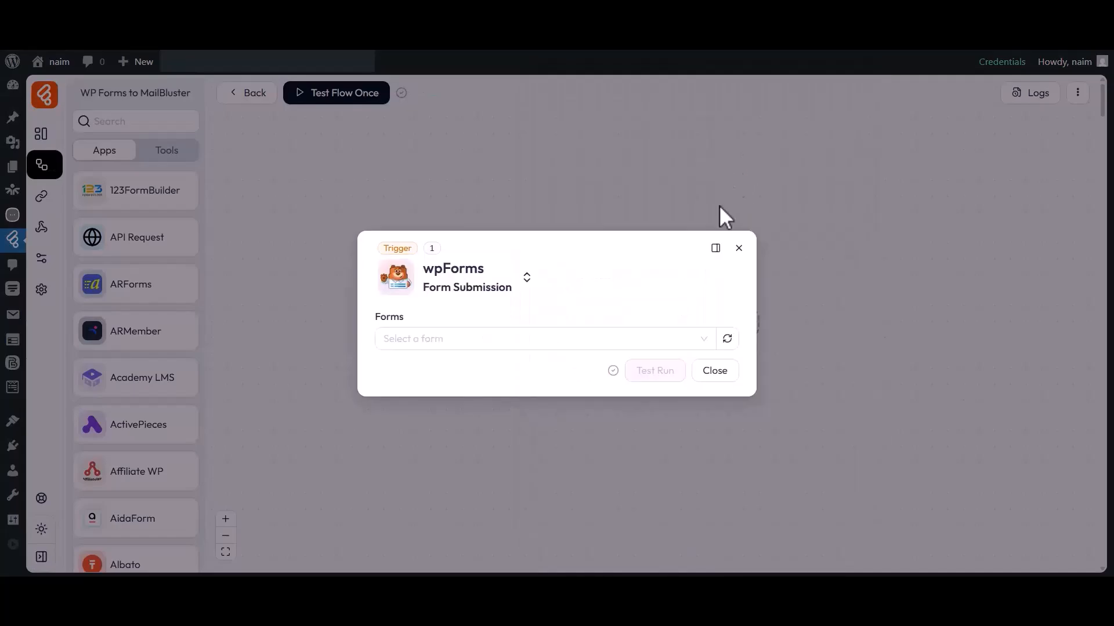
drag(375, 318, 405, 320)
click(405, 319)
click(413, 341)
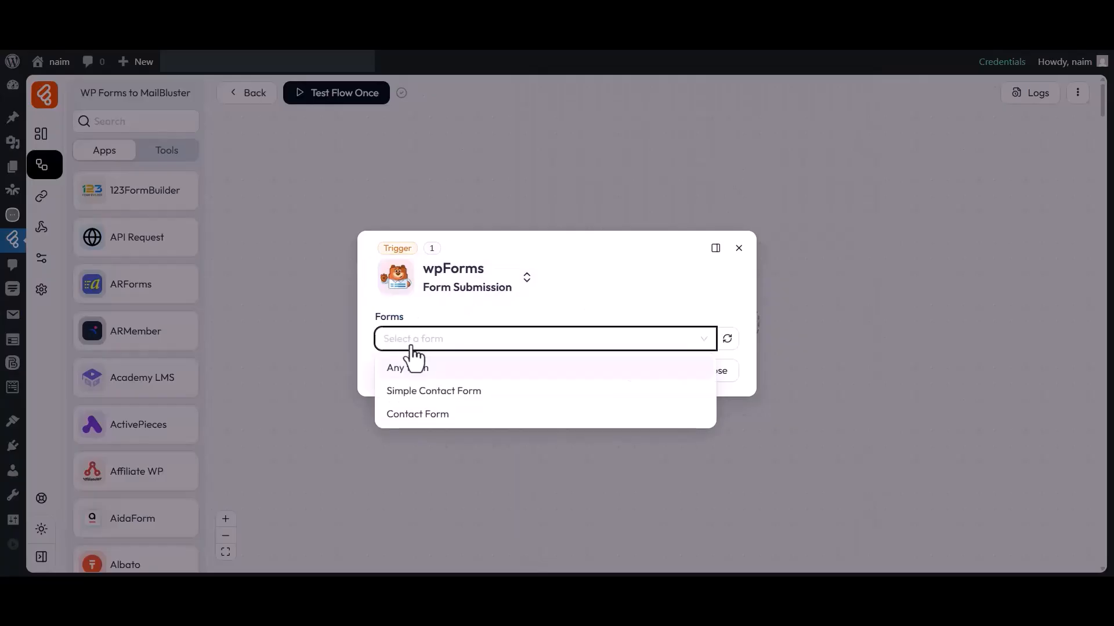
click(418, 417)
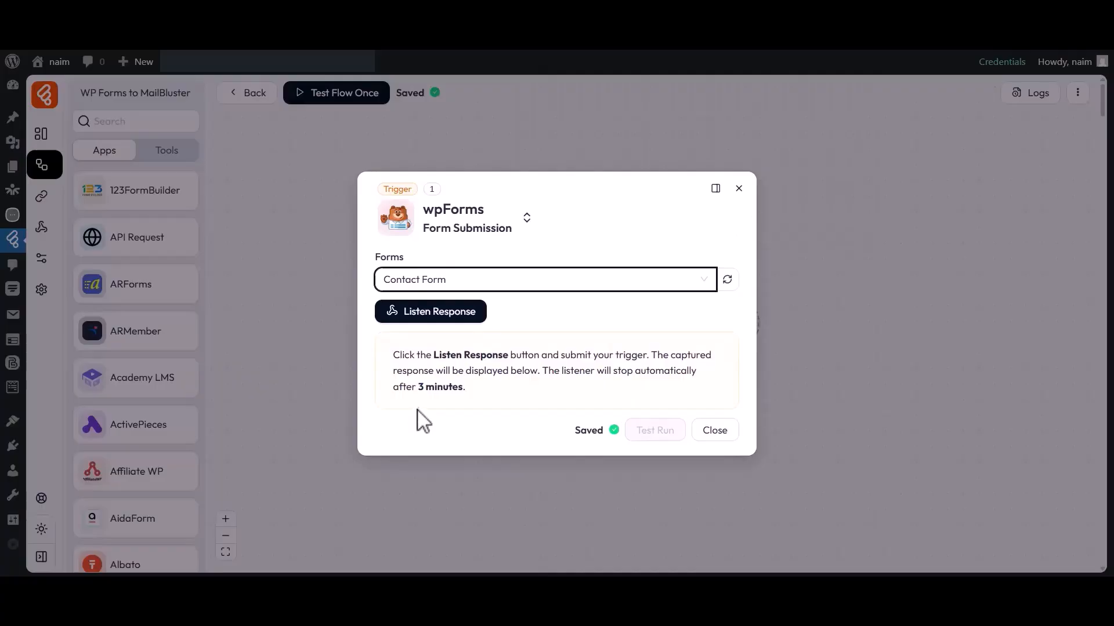
Step: Listen for a response and submit the test form with name Bit Apps and an e-mail
click(430, 313)
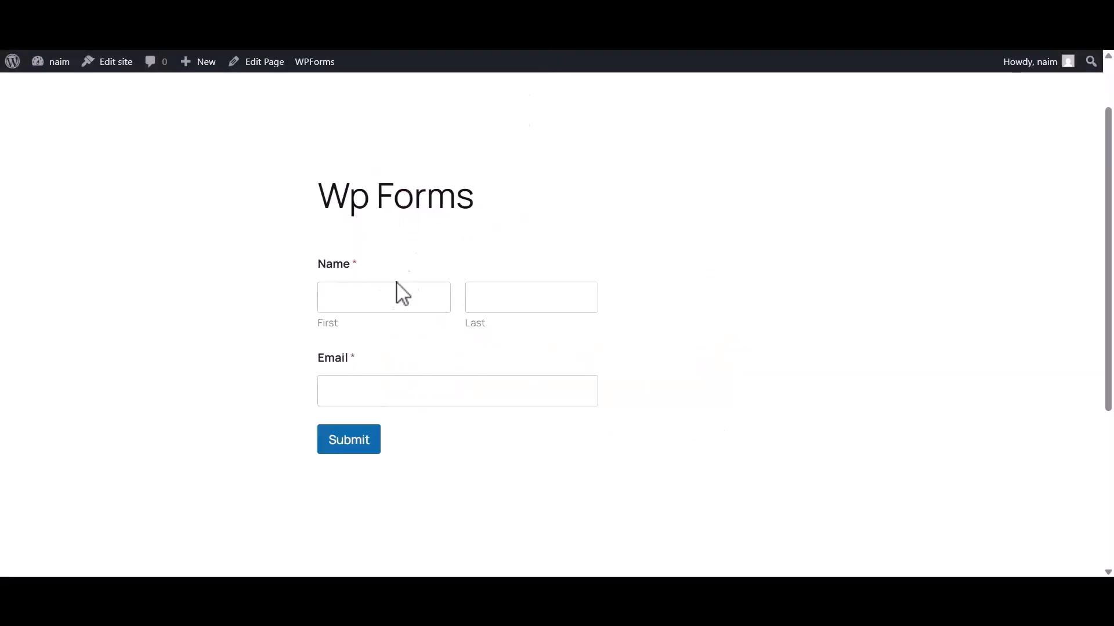
click(397, 298)
text(Bit)
click(520, 301)
text(Apps)
click(395, 390)
click(341, 449)
Step: Review the captured sample response and close the trigger settings
drag(336, 290, 771, 290)
click(771, 291)
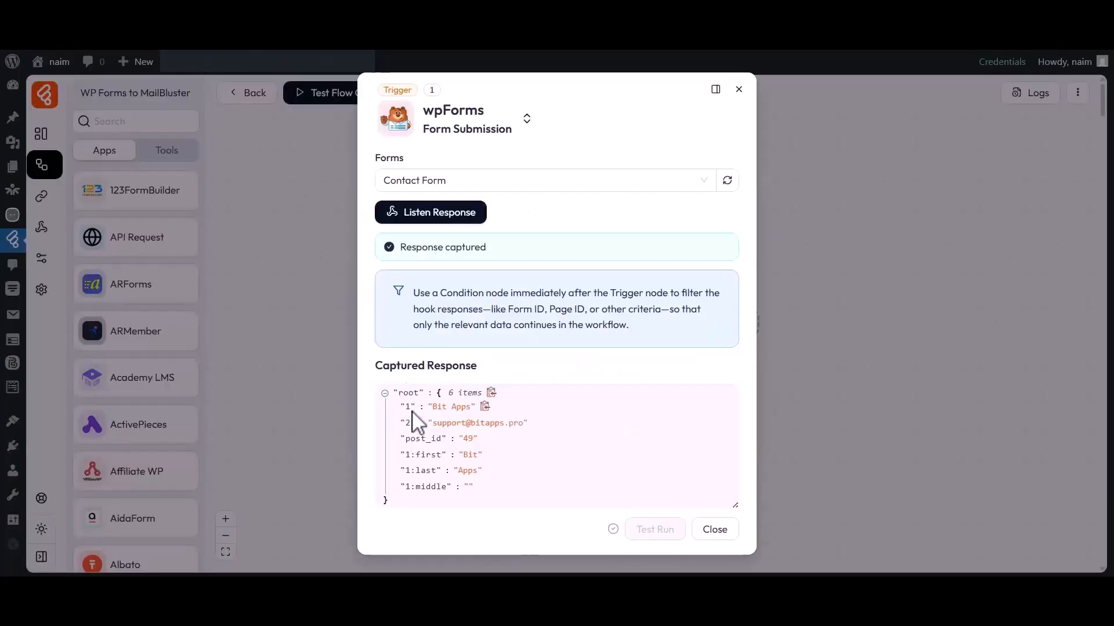
drag(415, 470, 478, 474)
click(480, 472)
click(477, 473)
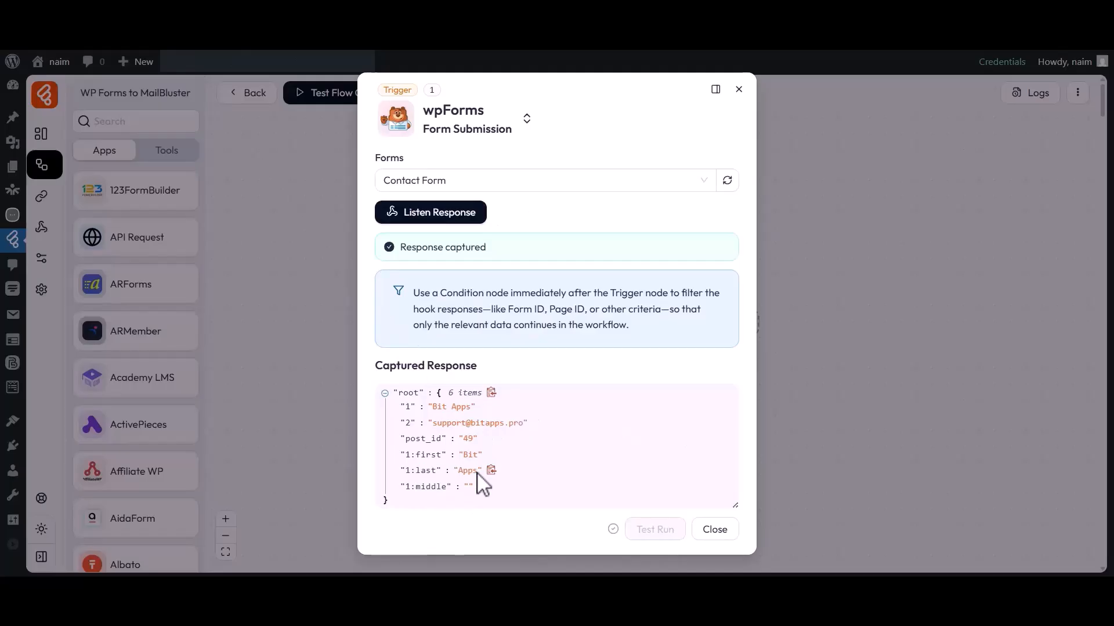
click(709, 528)
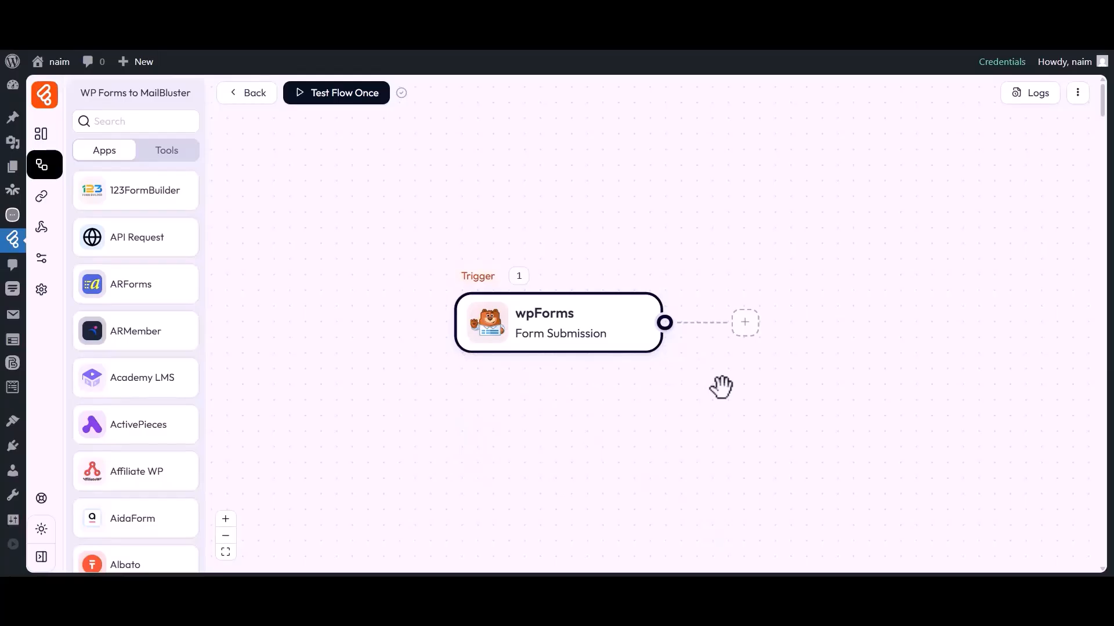
Step: Add a MailBluster Add Lead action after the wpForms trigger
click(742, 325)
click(790, 326)
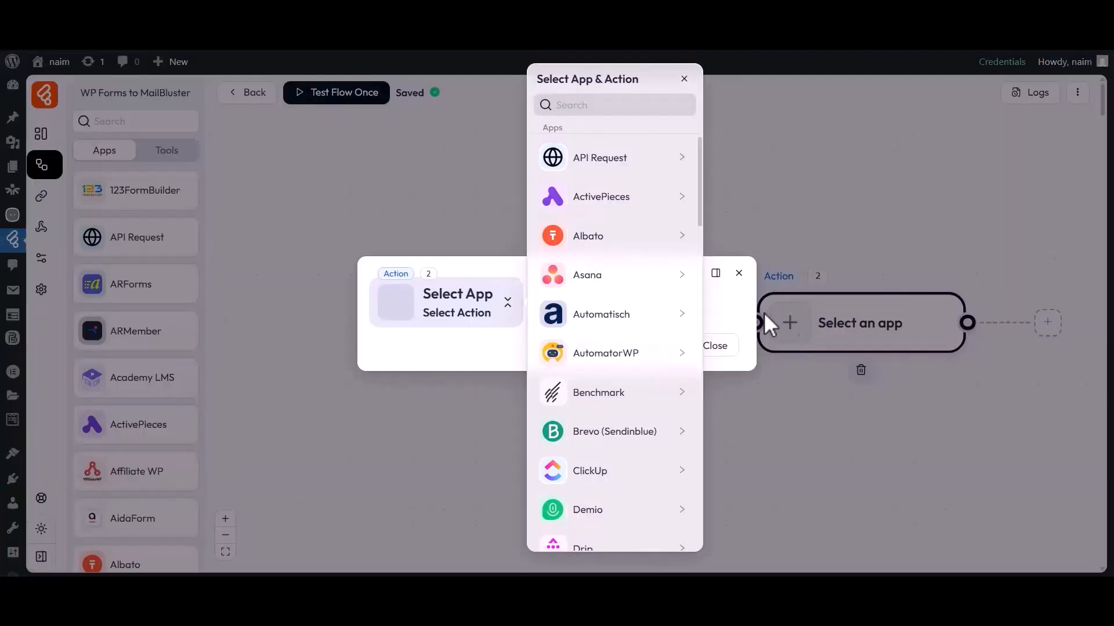
click(570, 105)
text(MailBluster)
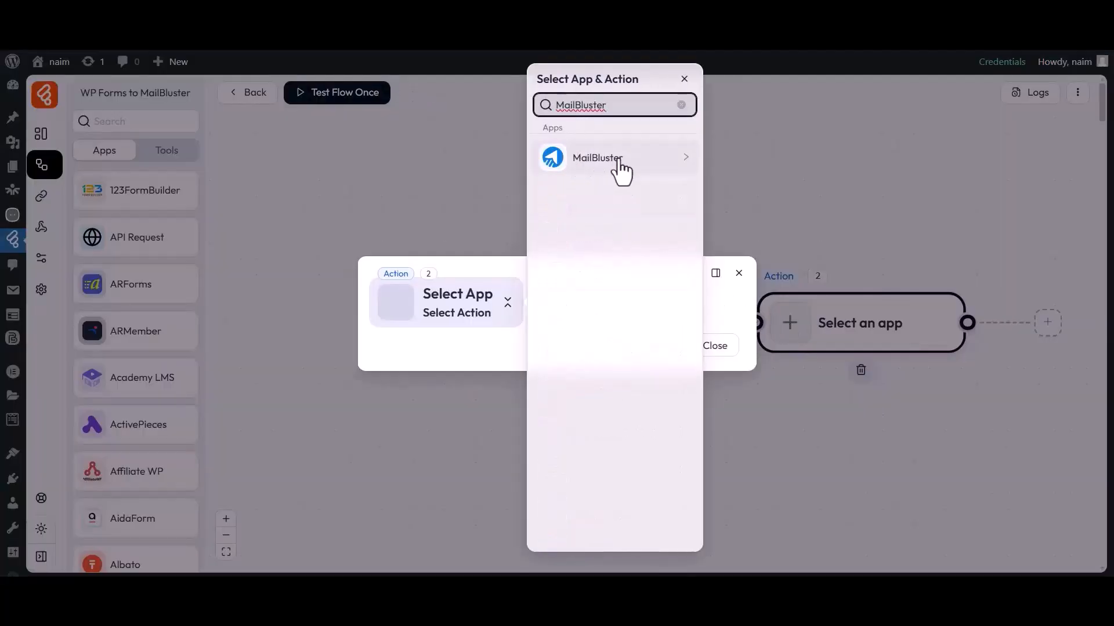
click(587, 164)
click(715, 158)
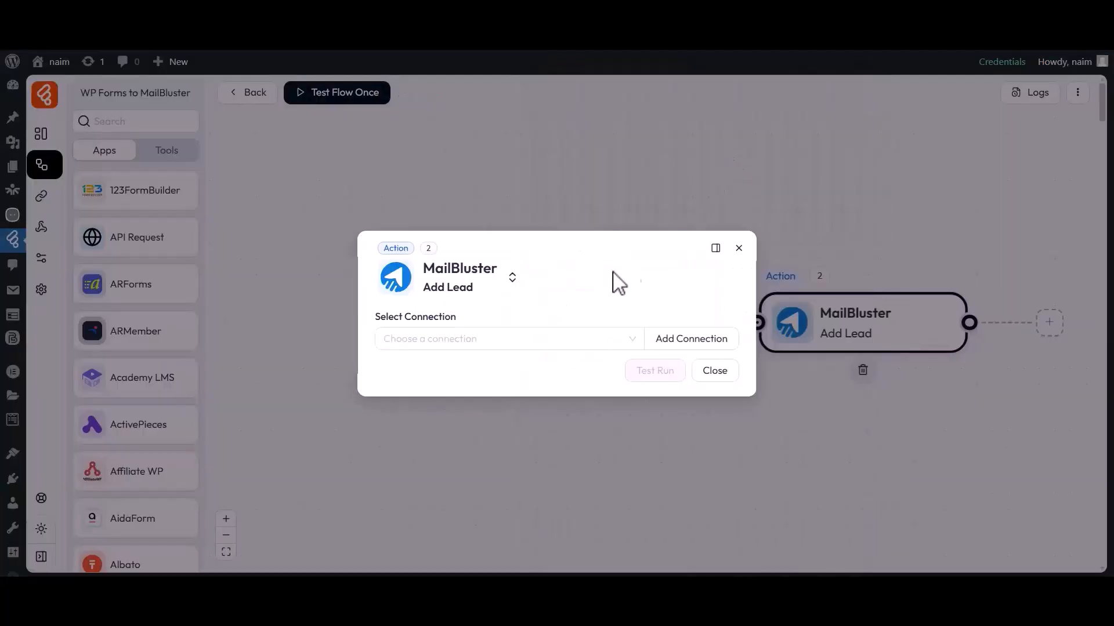
Step: Start a new MailBluster connection from the connection dropdown
drag(377, 320, 457, 325)
click(457, 333)
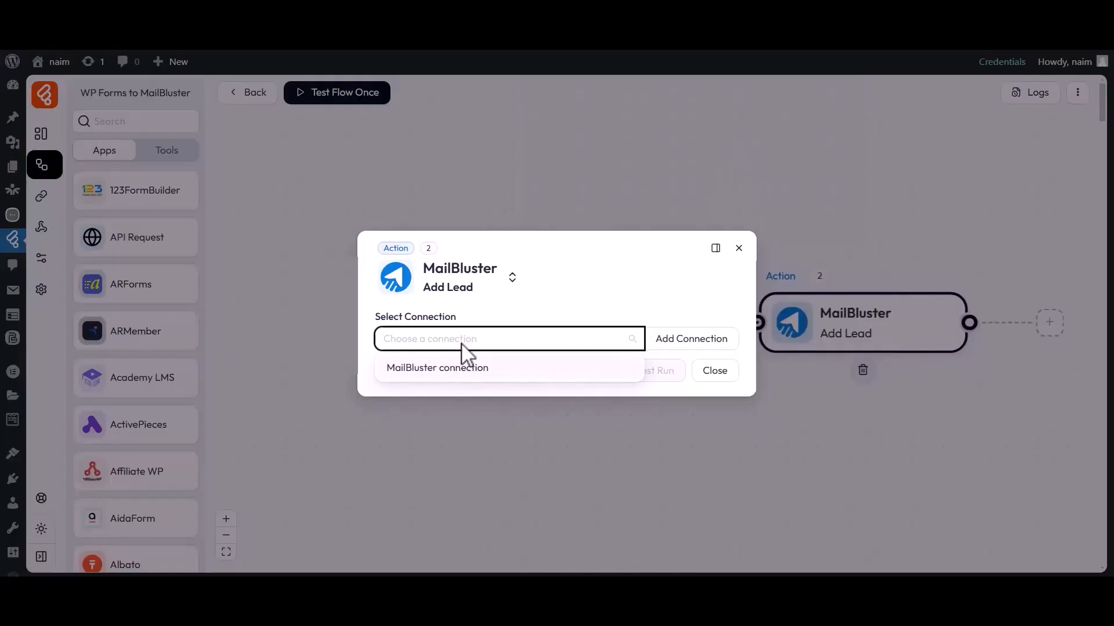
click(678, 348)
drag(758, 305, 848, 313)
drag(761, 328, 870, 328)
Step: Name the connection 'MailBluster connection 1' and go to the MailBluster dashboard for a key
click(873, 331)
text(1)
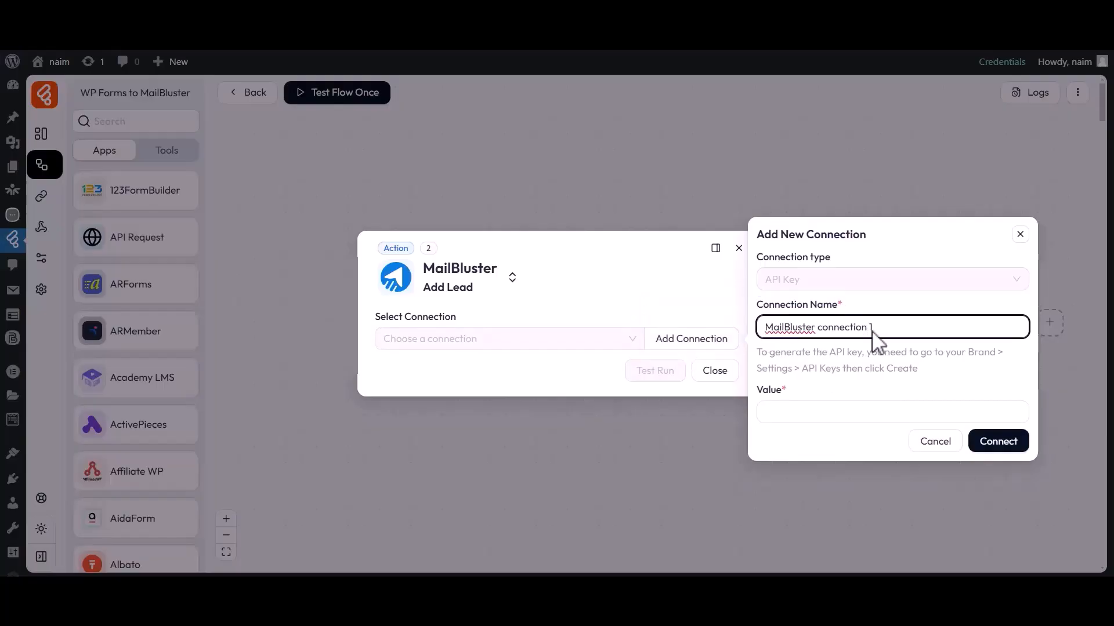
double_click(773, 393)
click(801, 413)
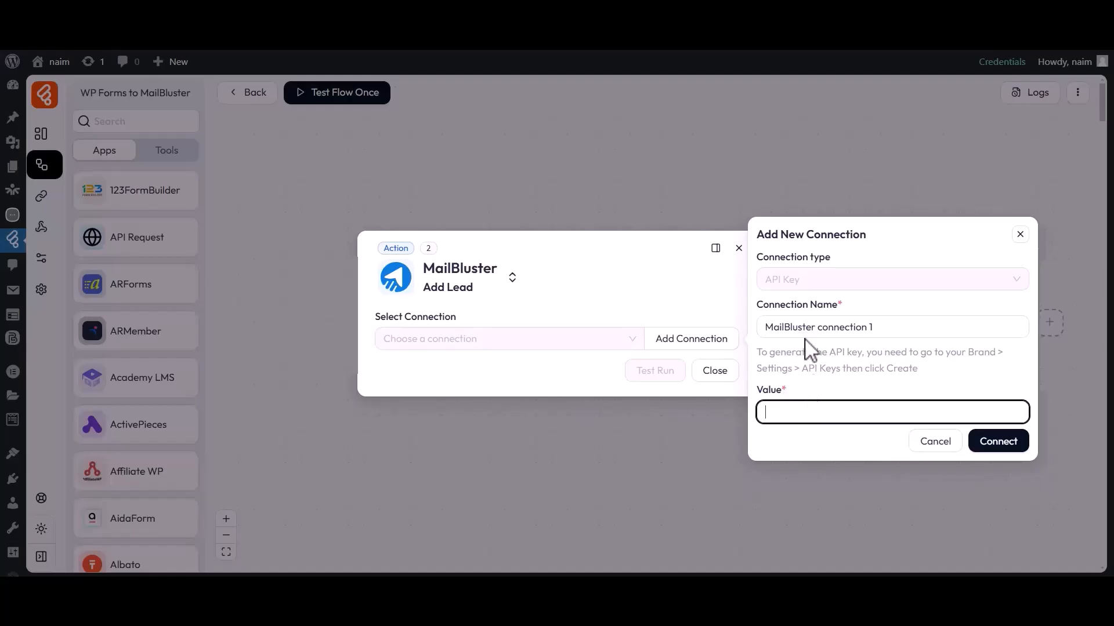
click(838, 34)
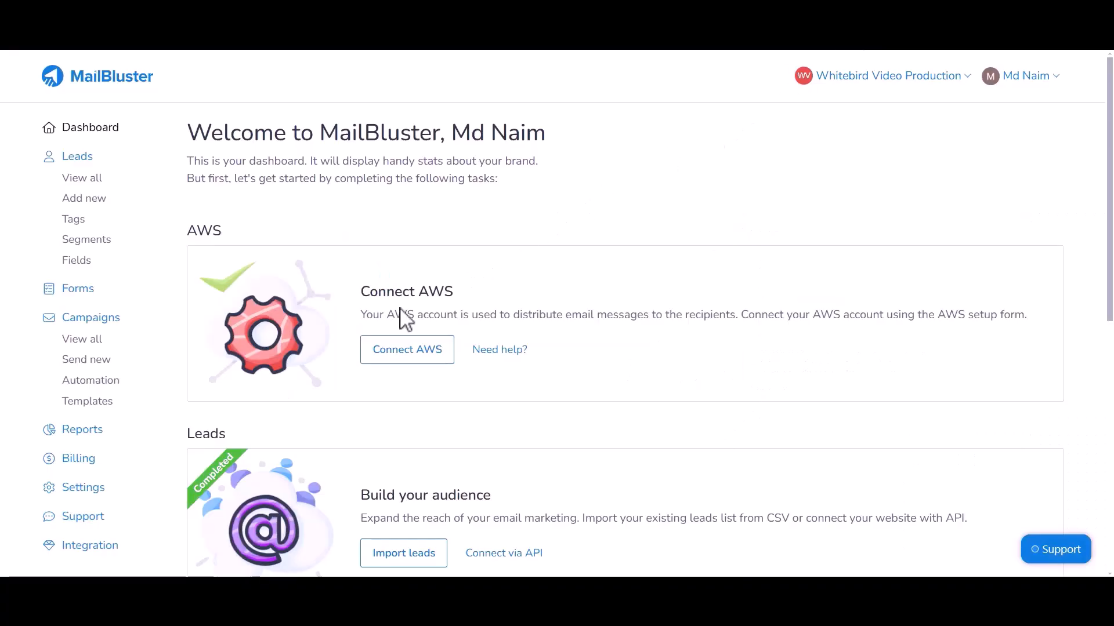
Step: Create a MailBluster API key named 'For Bit Flows' under Settings > API Keys
click(83, 489)
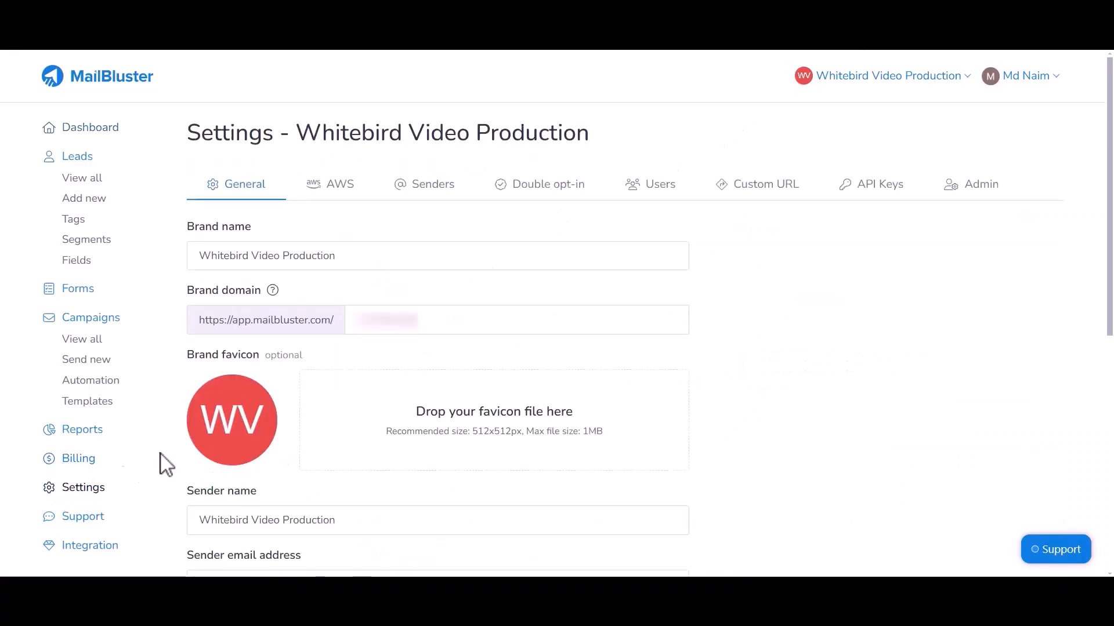
click(873, 192)
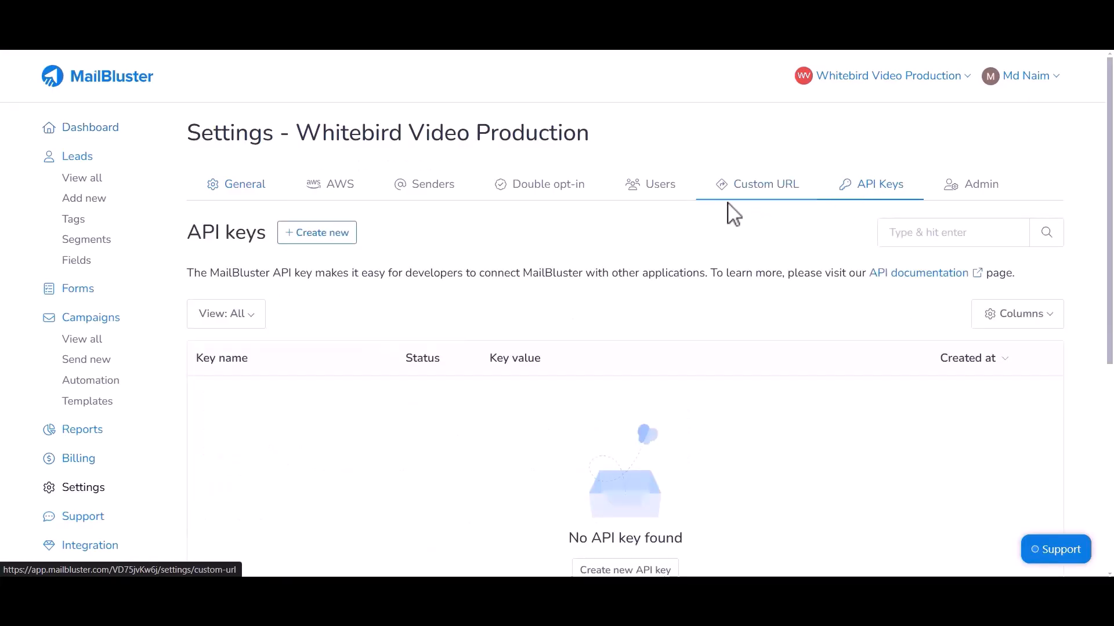
click(351, 233)
click(261, 268)
text(For Bit Flows)
click(232, 336)
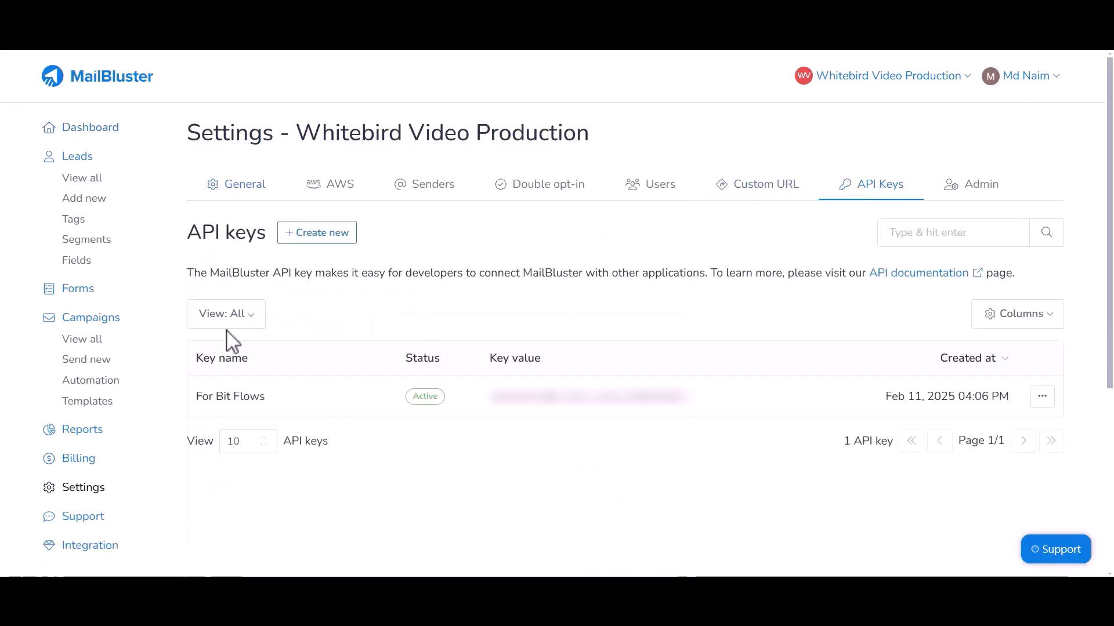
Step: Copy the 'For Bit Flows' API key value
drag(493, 357, 543, 359)
click(543, 359)
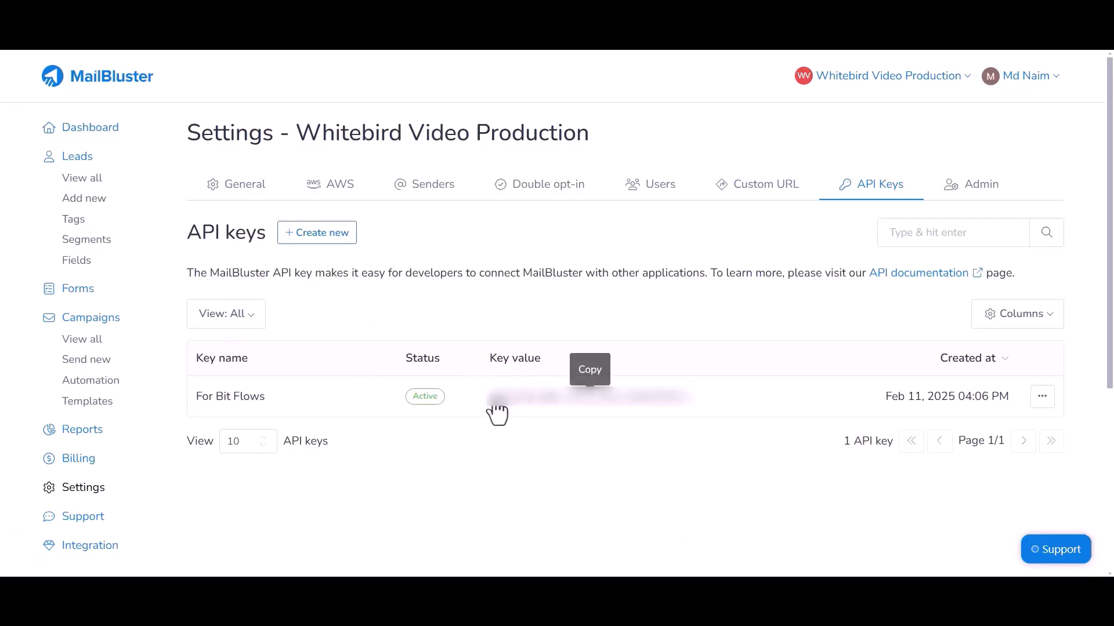
click(586, 409)
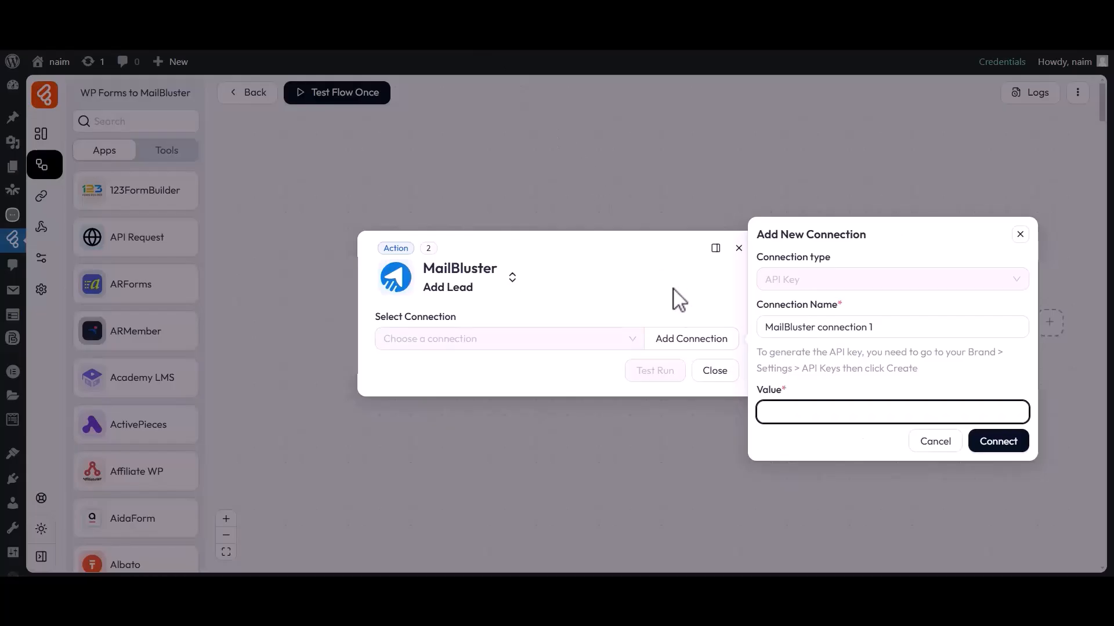
Step: Paste the API key, connect 'MailBluster connection 1', and select it for Add Lead
click(787, 406)
key(ctrl+v)
click(986, 445)
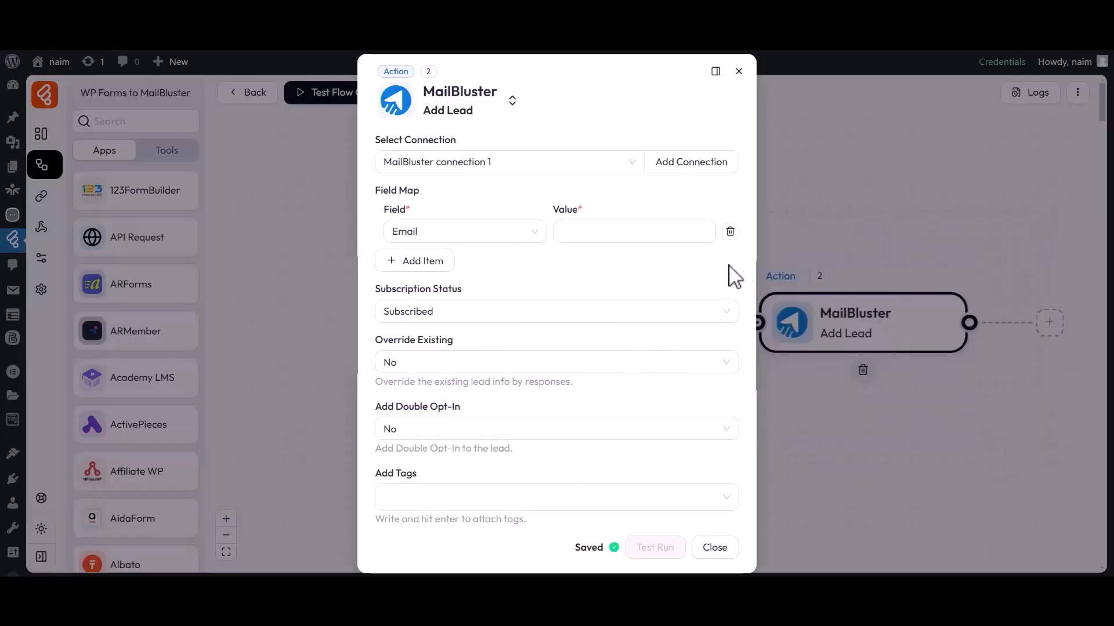
drag(378, 144, 460, 149)
click(418, 158)
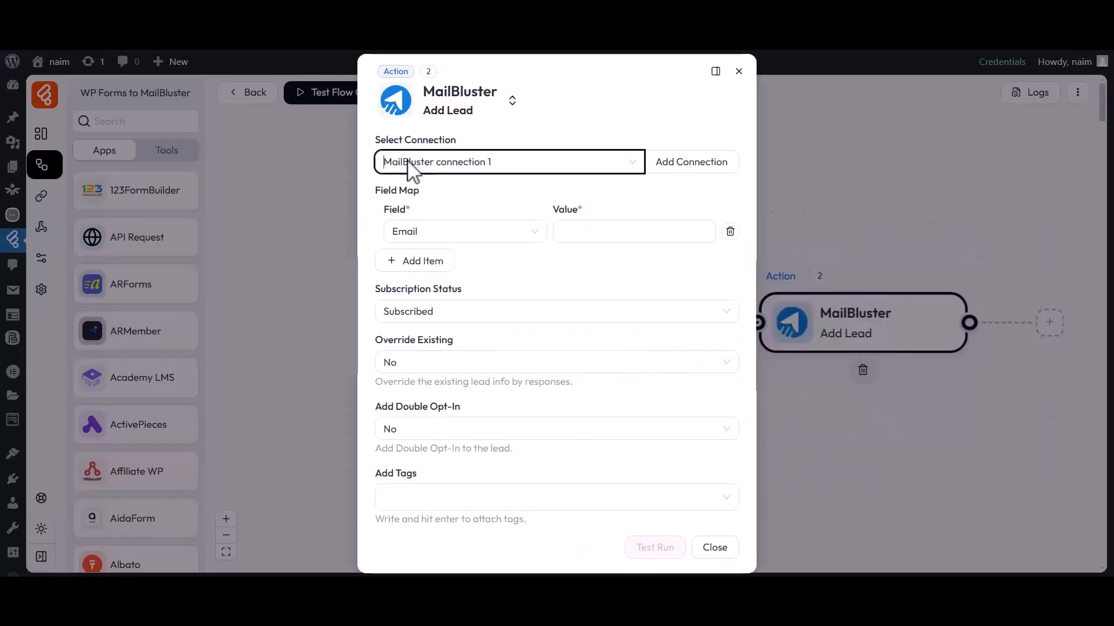
Step: Map the submitted form's email field to the lead's Email
drag(373, 188, 408, 188)
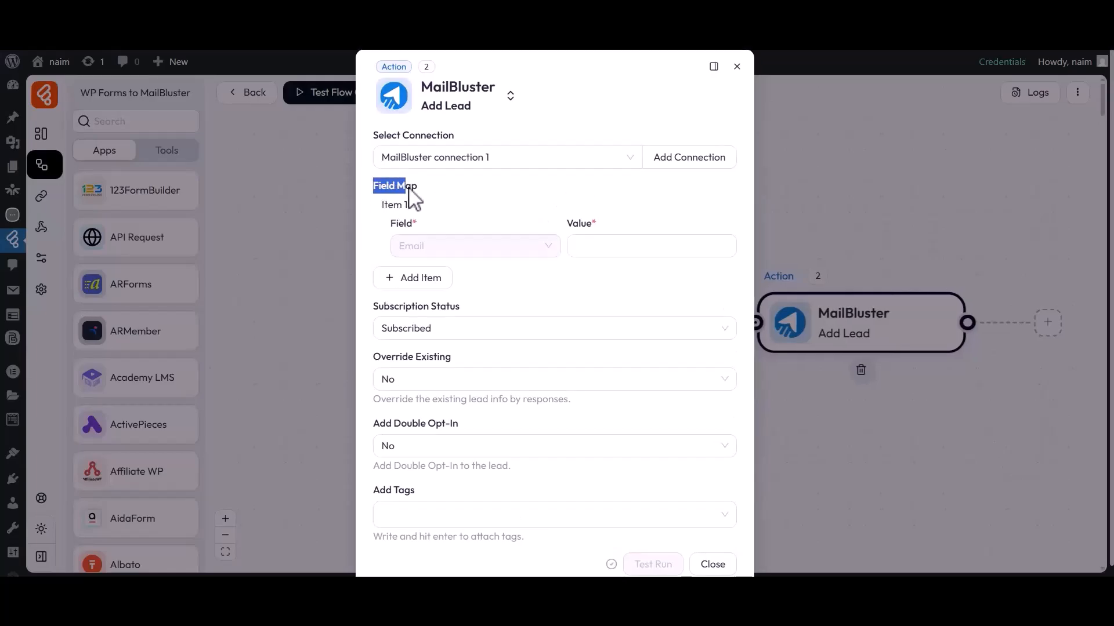
click(413, 199)
click(574, 247)
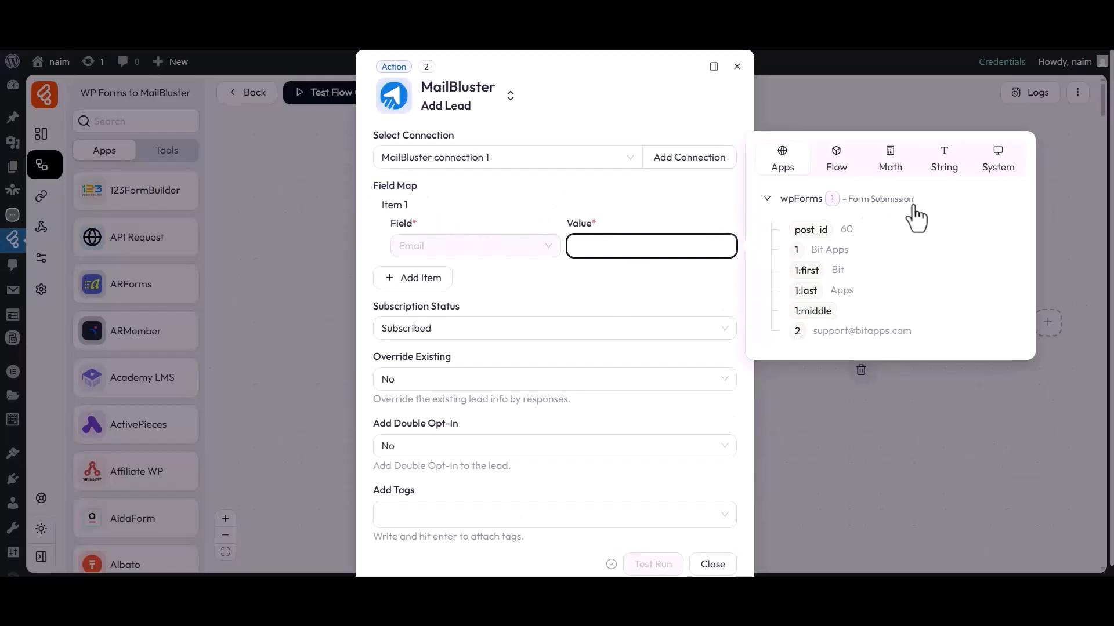
click(798, 331)
Step: Add mappings for First Name from 1:first and Last Name from 1:last
click(416, 279)
click(468, 317)
click(428, 367)
click(604, 319)
click(806, 341)
click(406, 350)
click(462, 389)
click(418, 462)
click(594, 389)
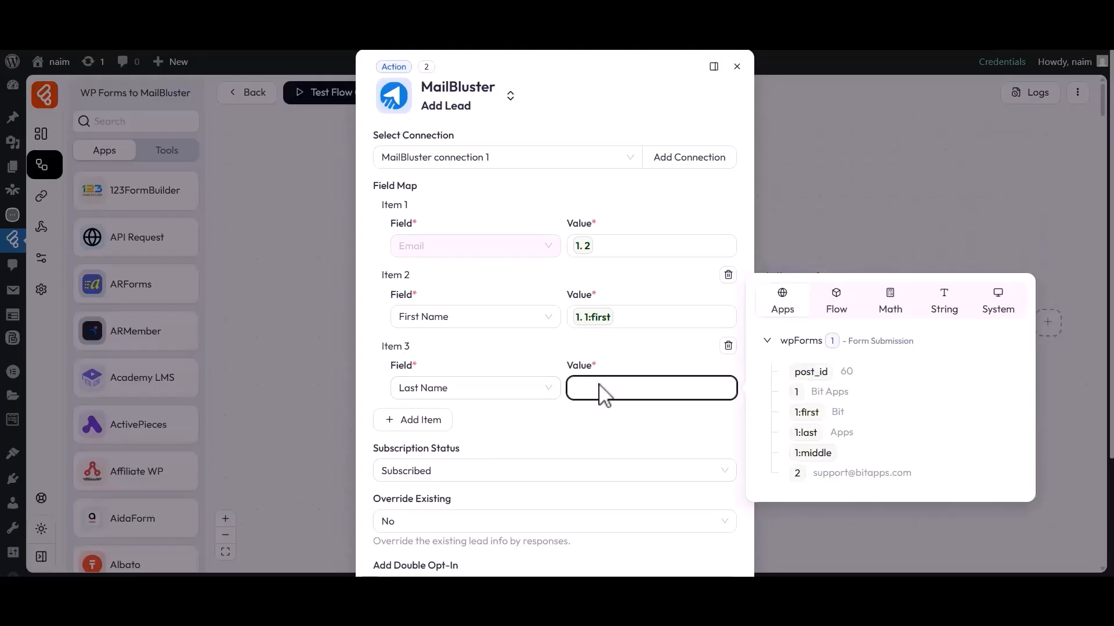
click(808, 433)
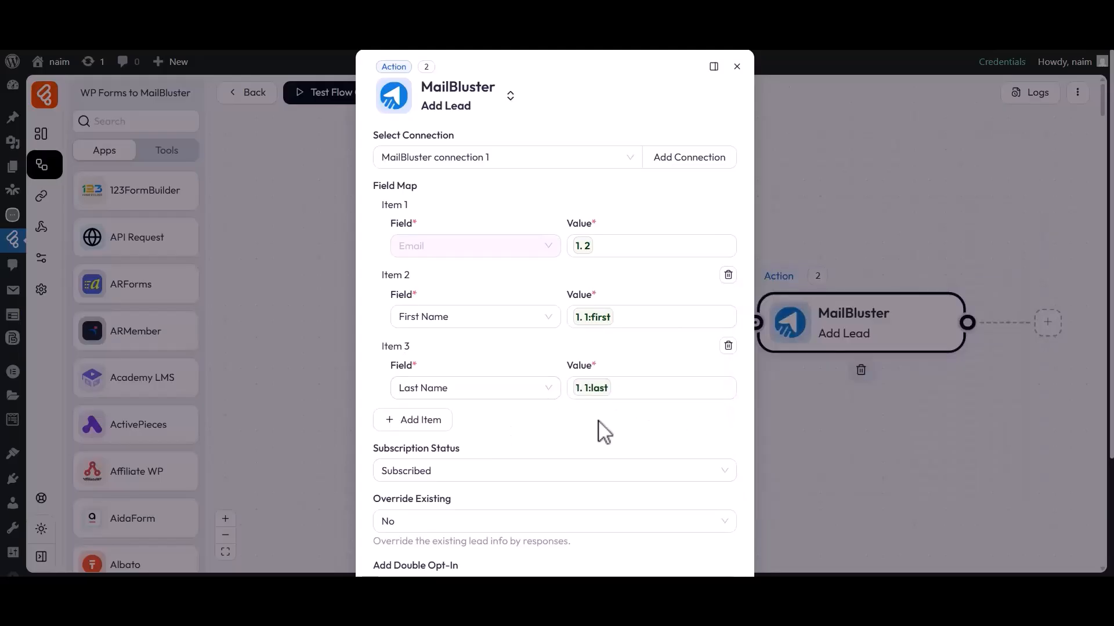
Step: Set status Subscribed, Override Existing No, and Double Opt-In No
drag(375, 453, 468, 463)
click(460, 467)
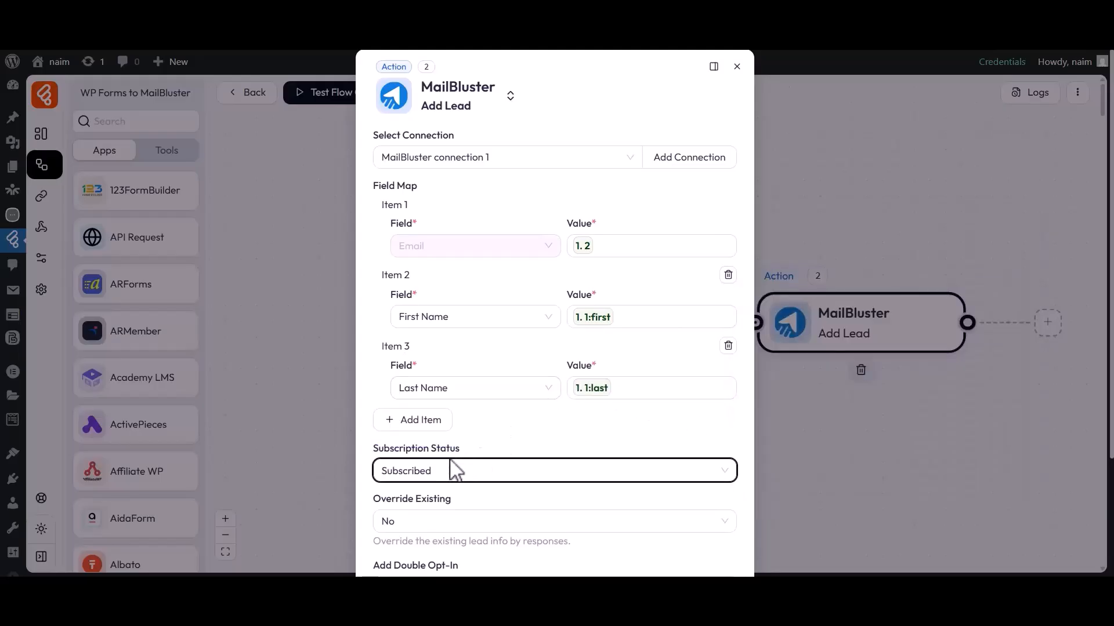
click(413, 498)
drag(377, 500, 458, 502)
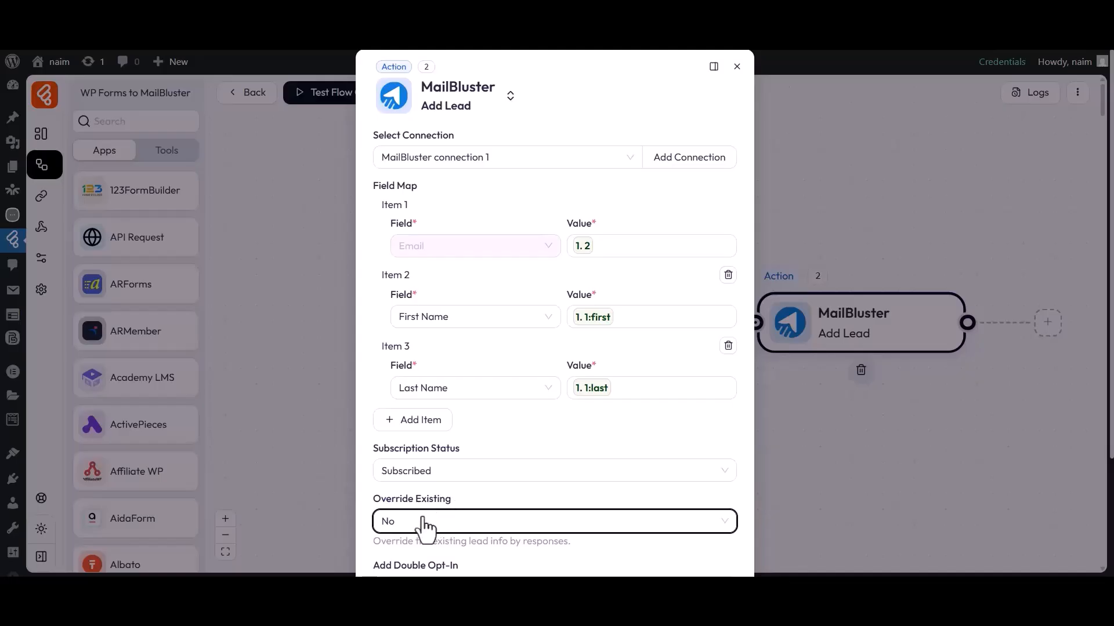
click(408, 525)
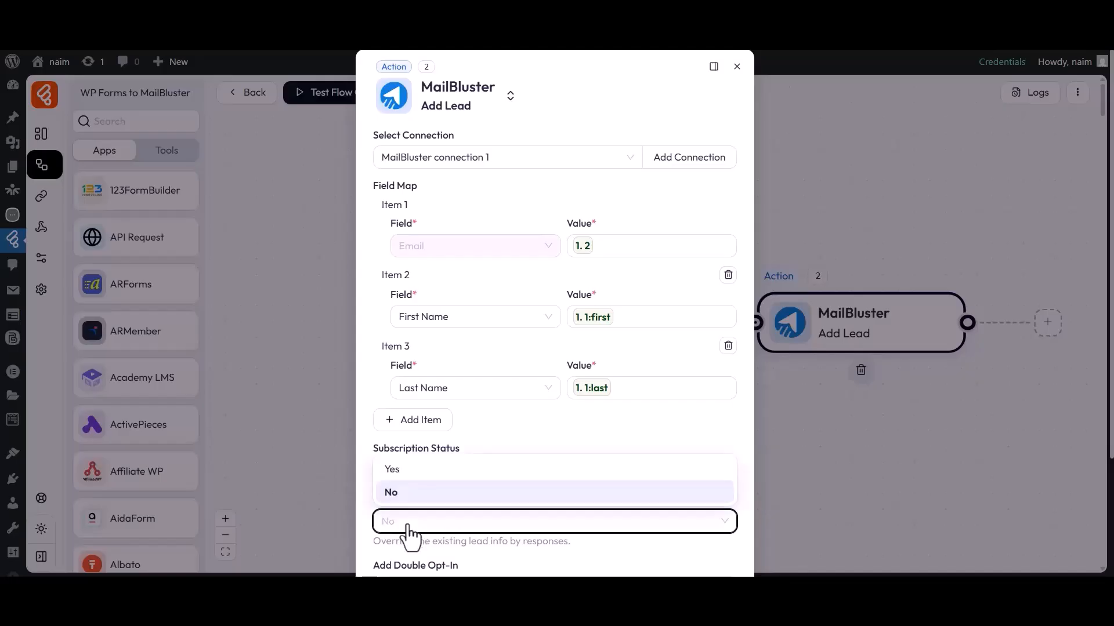
click(393, 492)
scroll(396, 504, down, 2)
drag(374, 412, 465, 417)
click(397, 438)
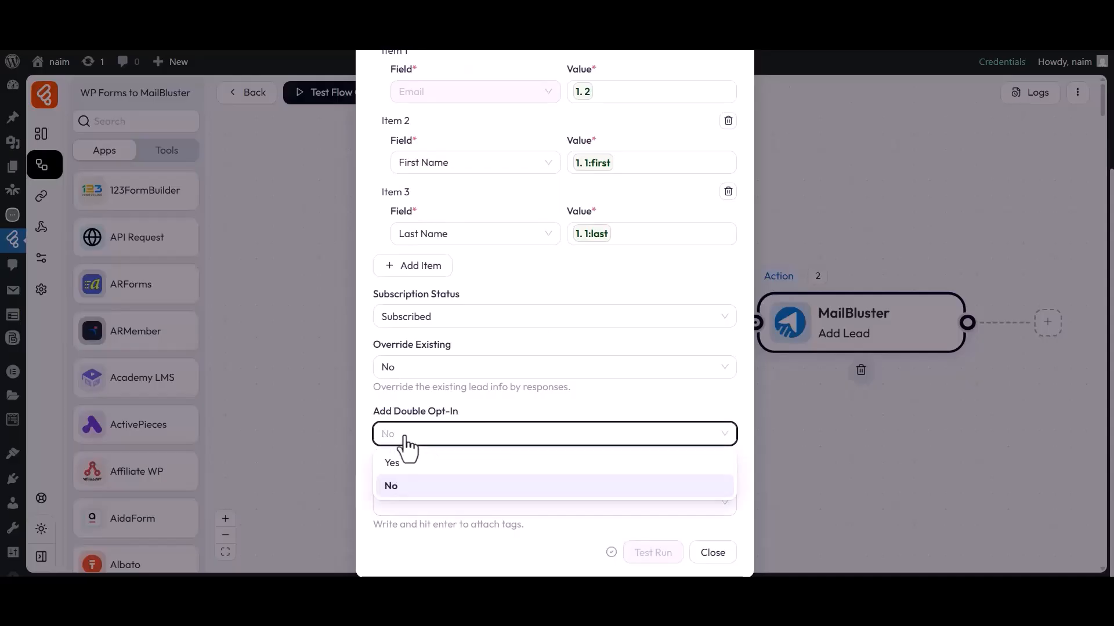
click(393, 486)
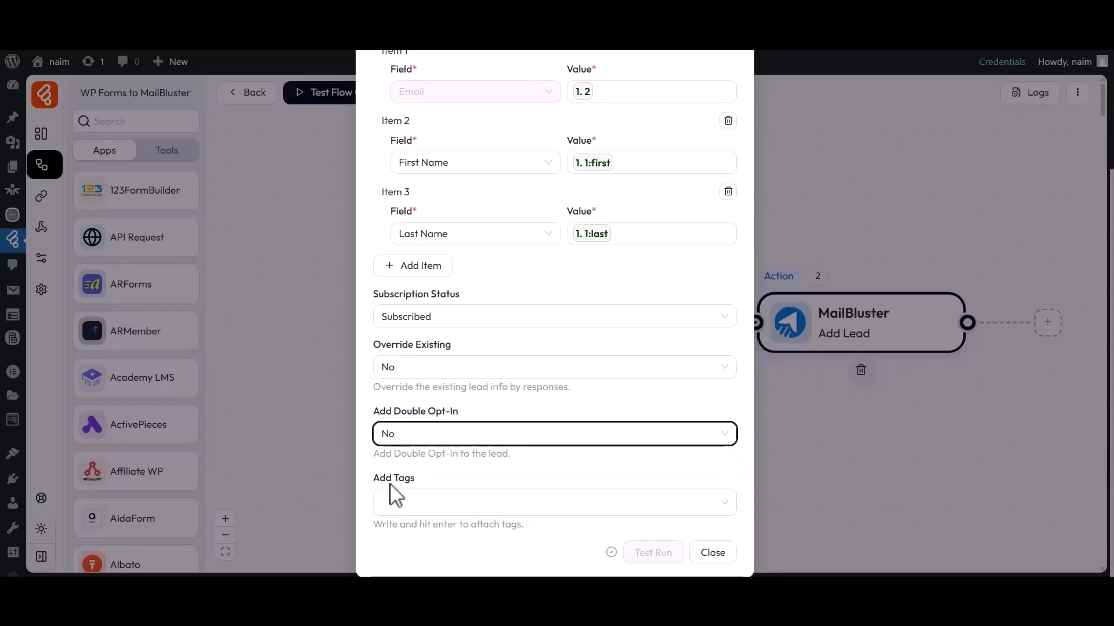
Step: Tag the lead 'Tag-1', close Add Lead, and test the flow by listening for a new response
click(417, 499)
text(Tag-1)
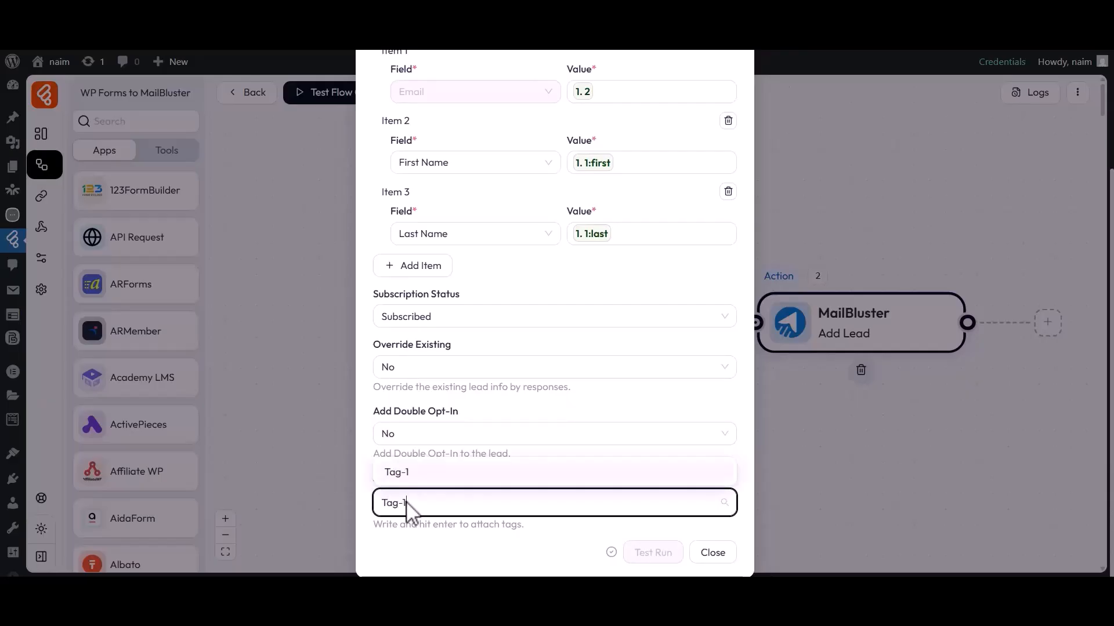
click(409, 479)
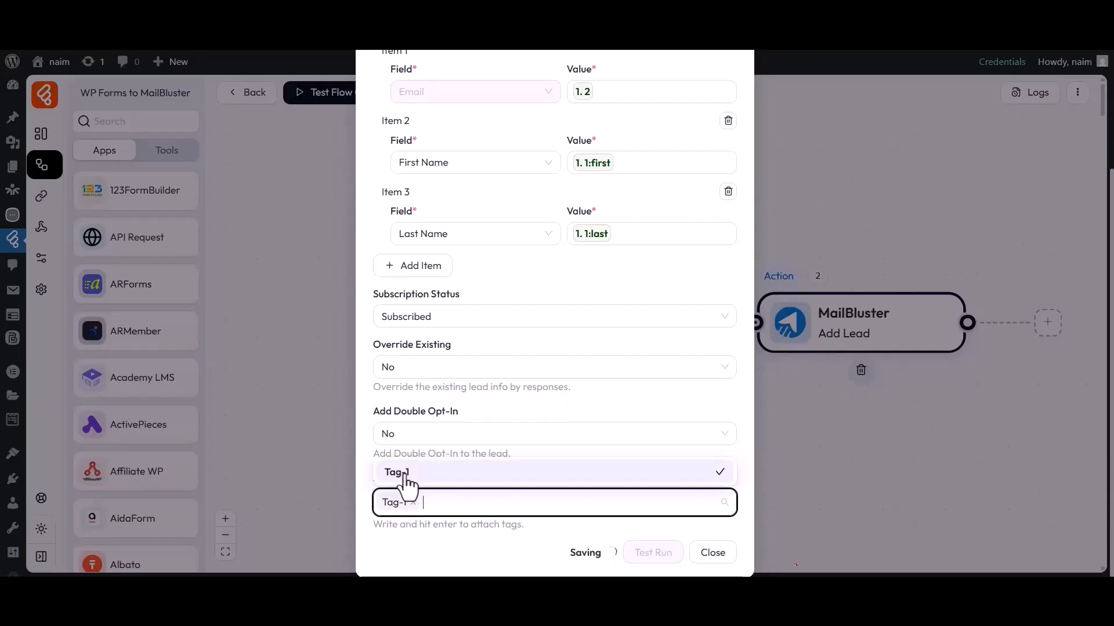
click(417, 529)
click(708, 552)
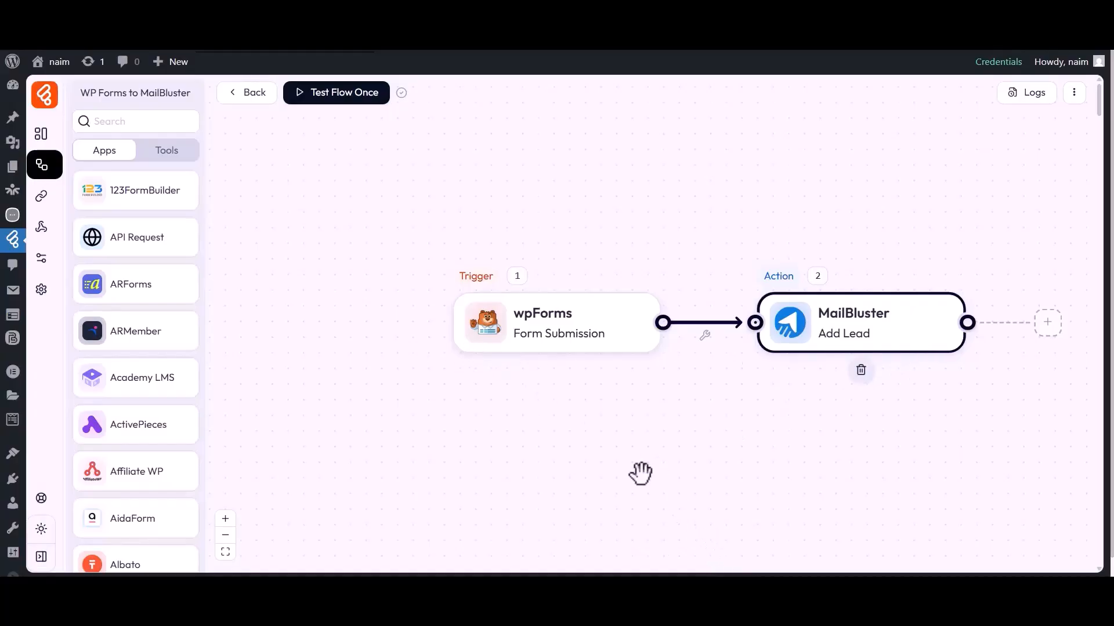
click(354, 108)
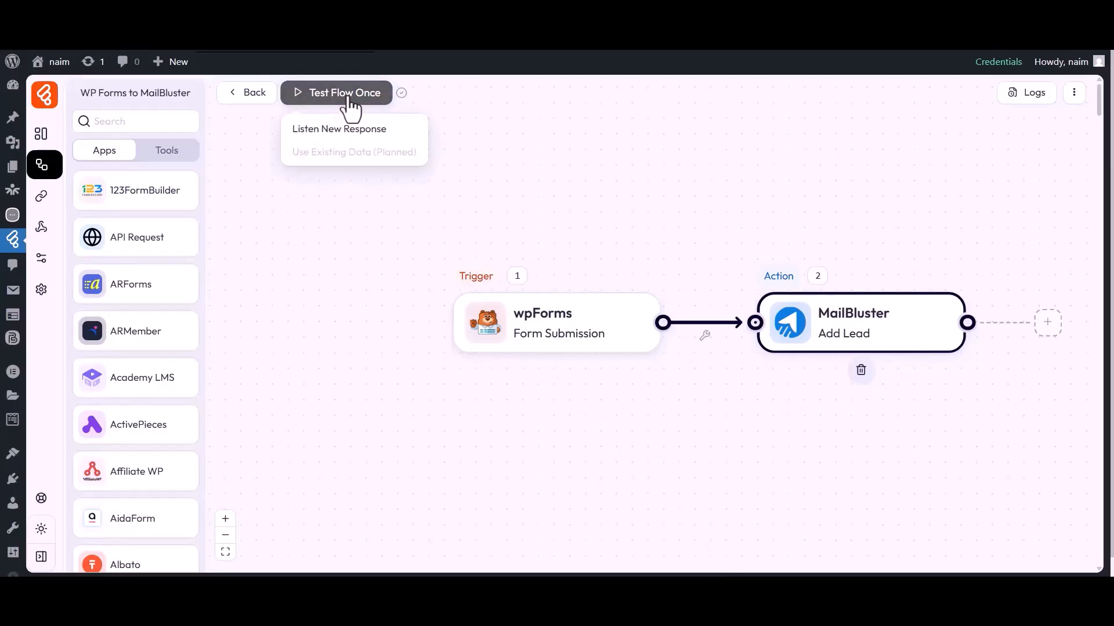
click(348, 137)
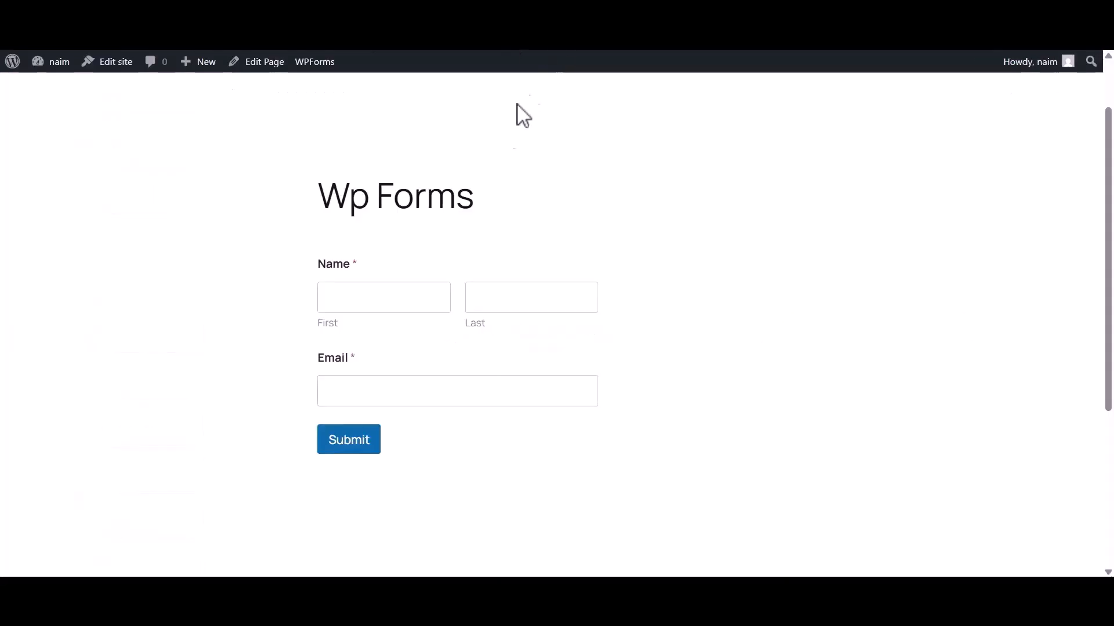
Step: Submit the Wp Forms form with First 'Bit', Last 'Apps' and a contact e-mail
click(398, 298)
text(Bit)
click(524, 304)
text(Apps)
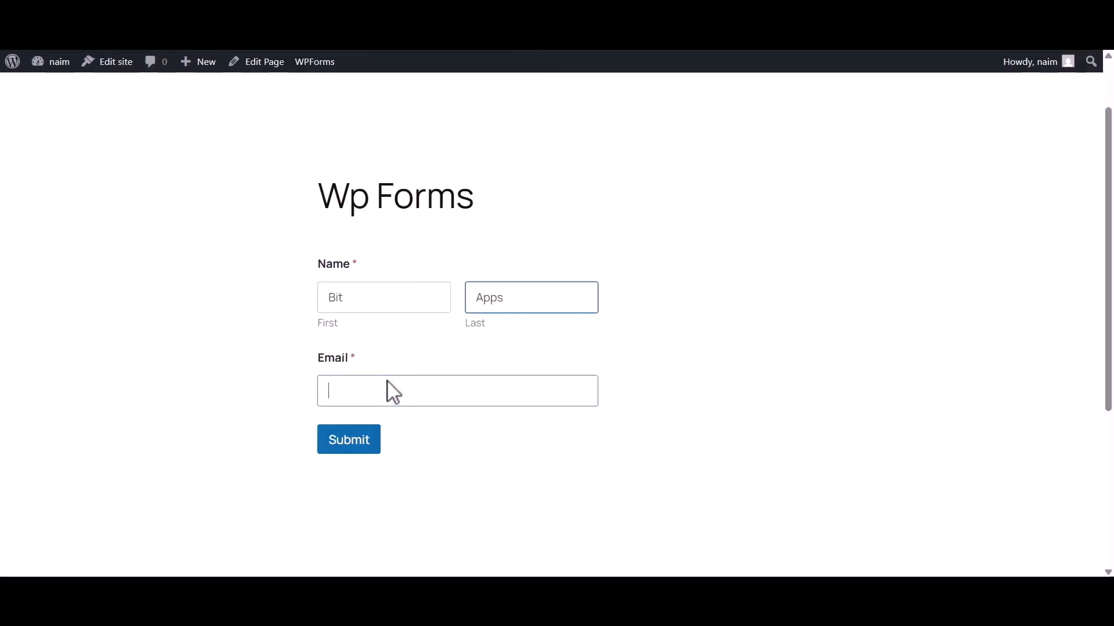
click(394, 393)
click(336, 441)
drag(330, 277, 767, 288)
click(767, 288)
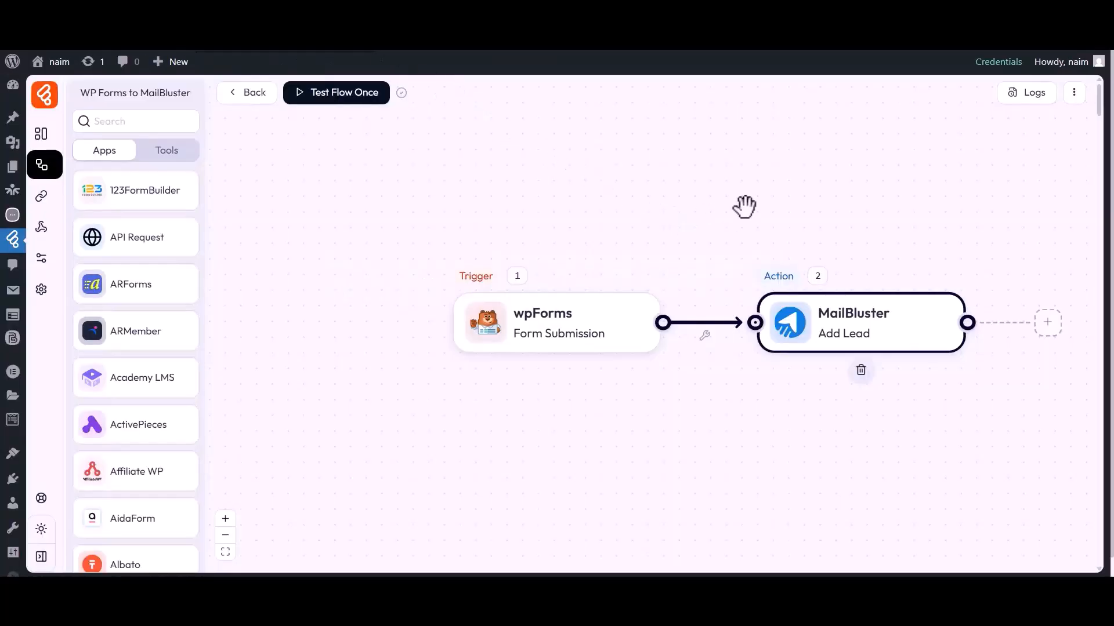
click(1033, 95)
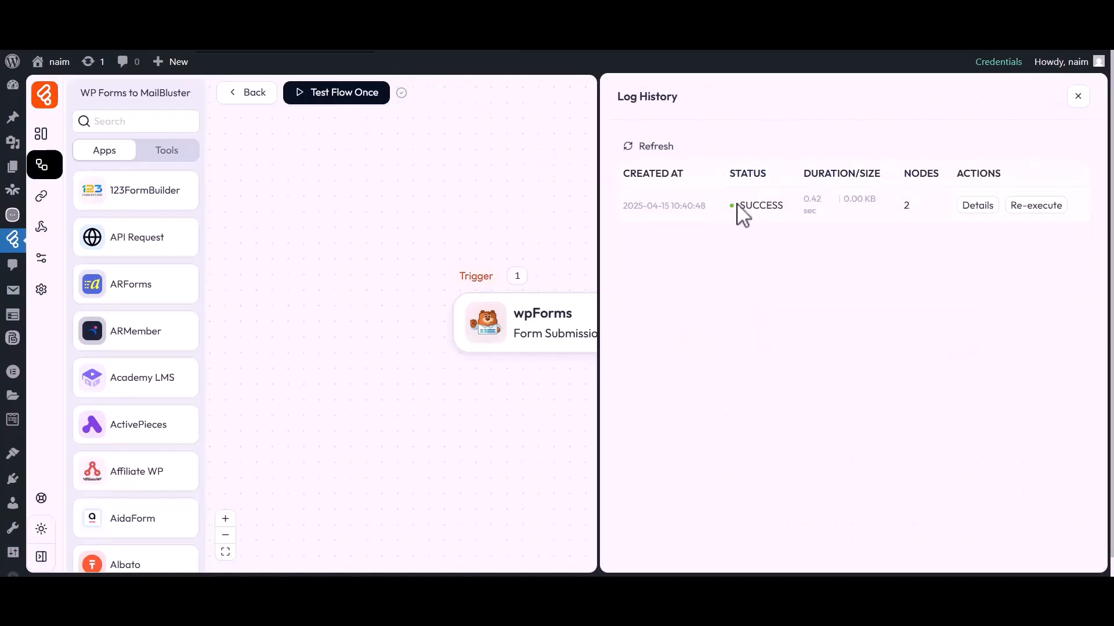
click(976, 207)
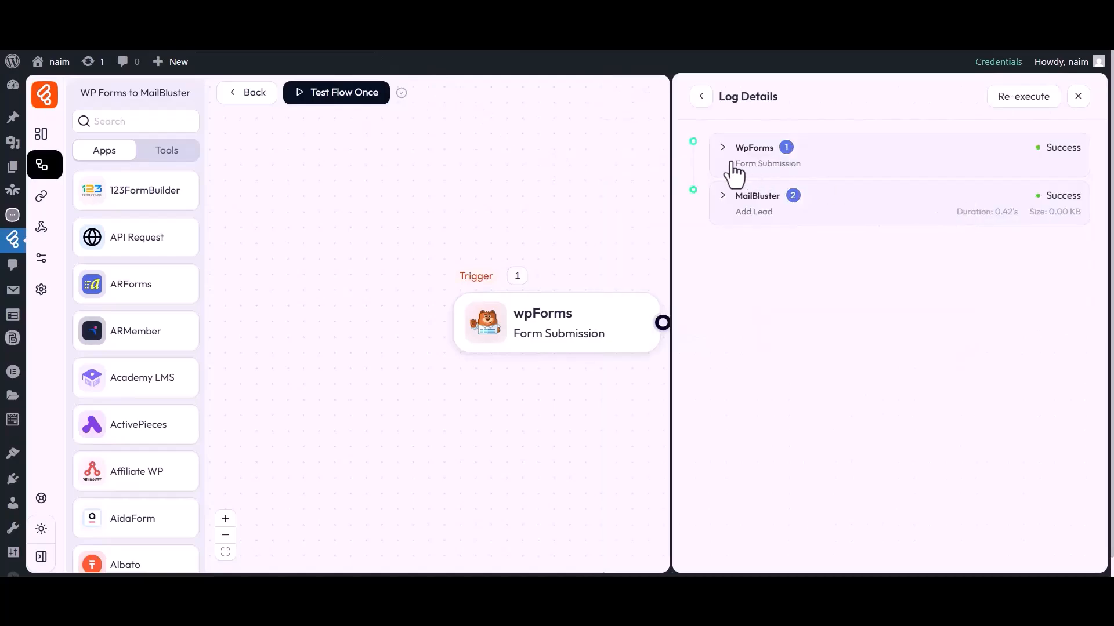
click(756, 200)
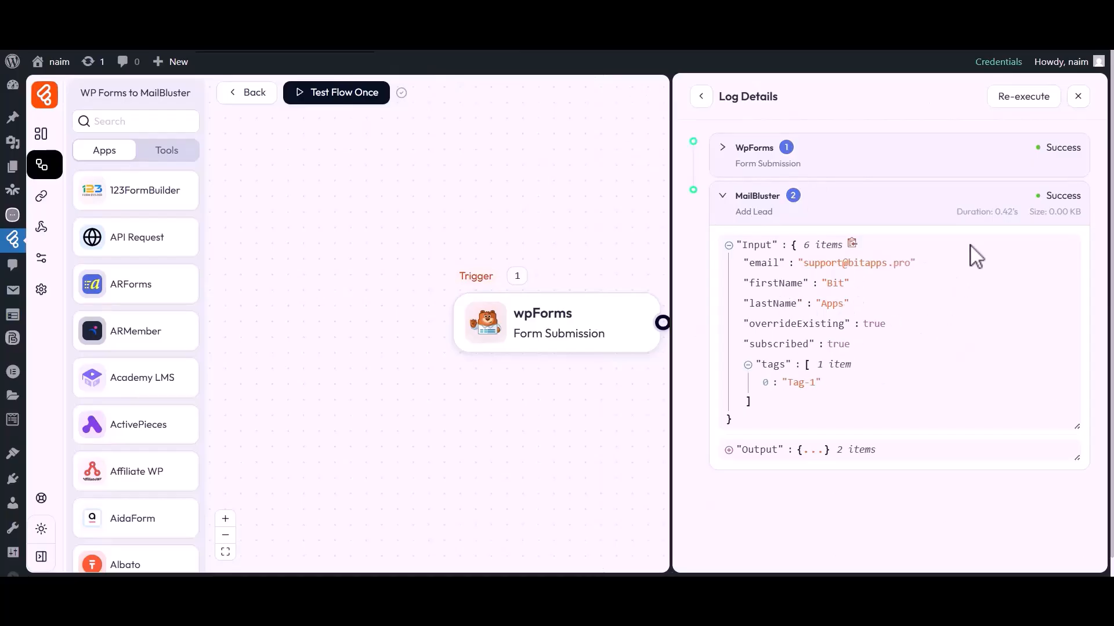
click(1078, 96)
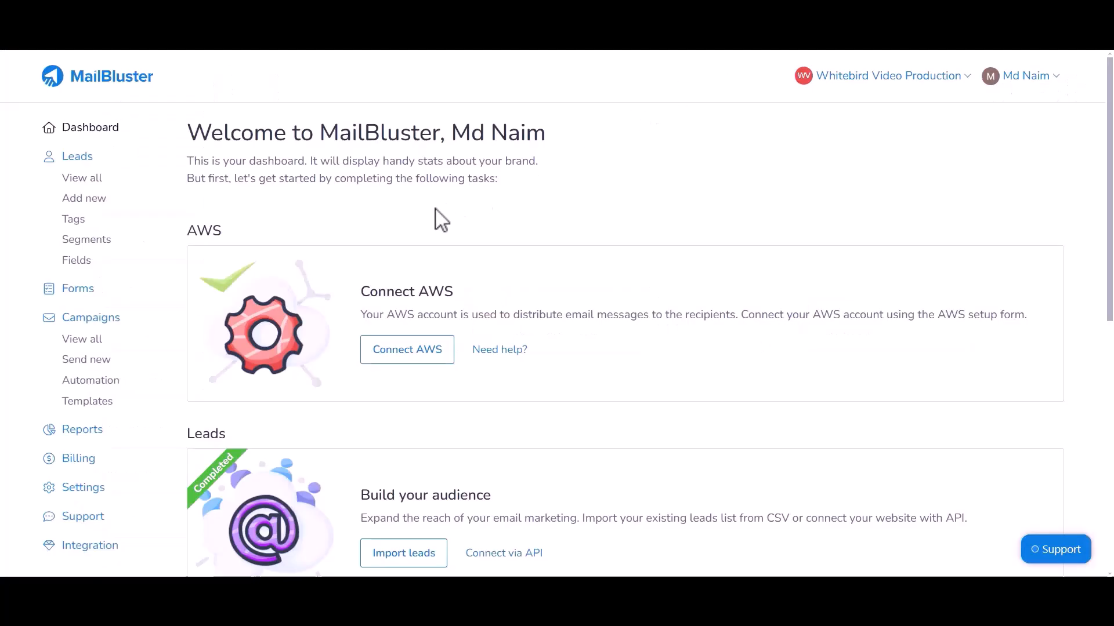
Step: View all MailBluster leads to confirm the Bit Apps lead is Subscribed
click(81, 179)
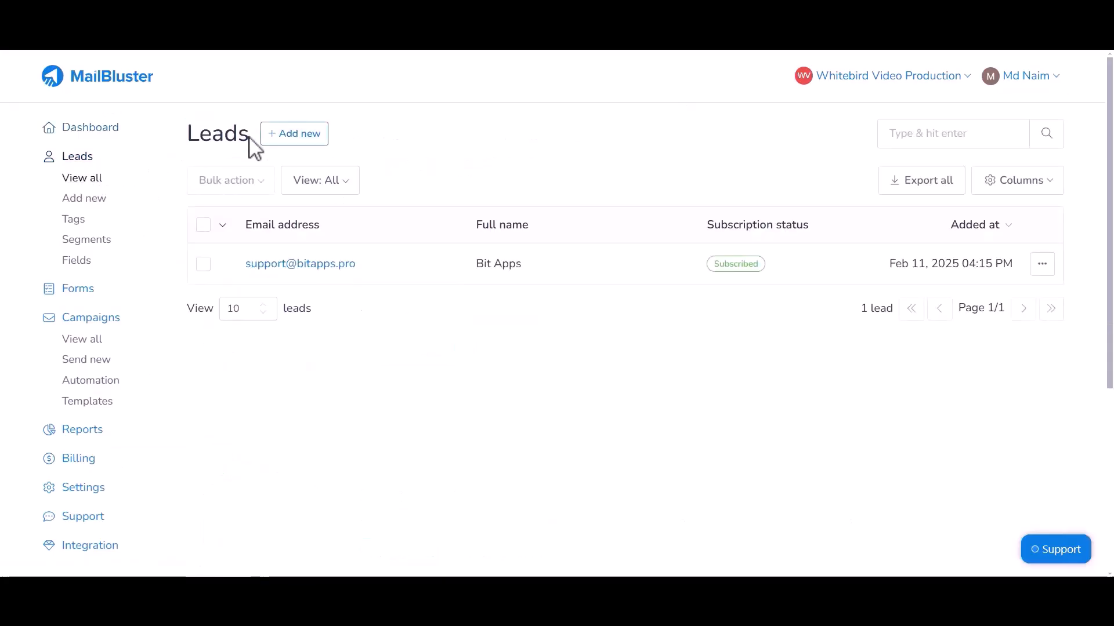